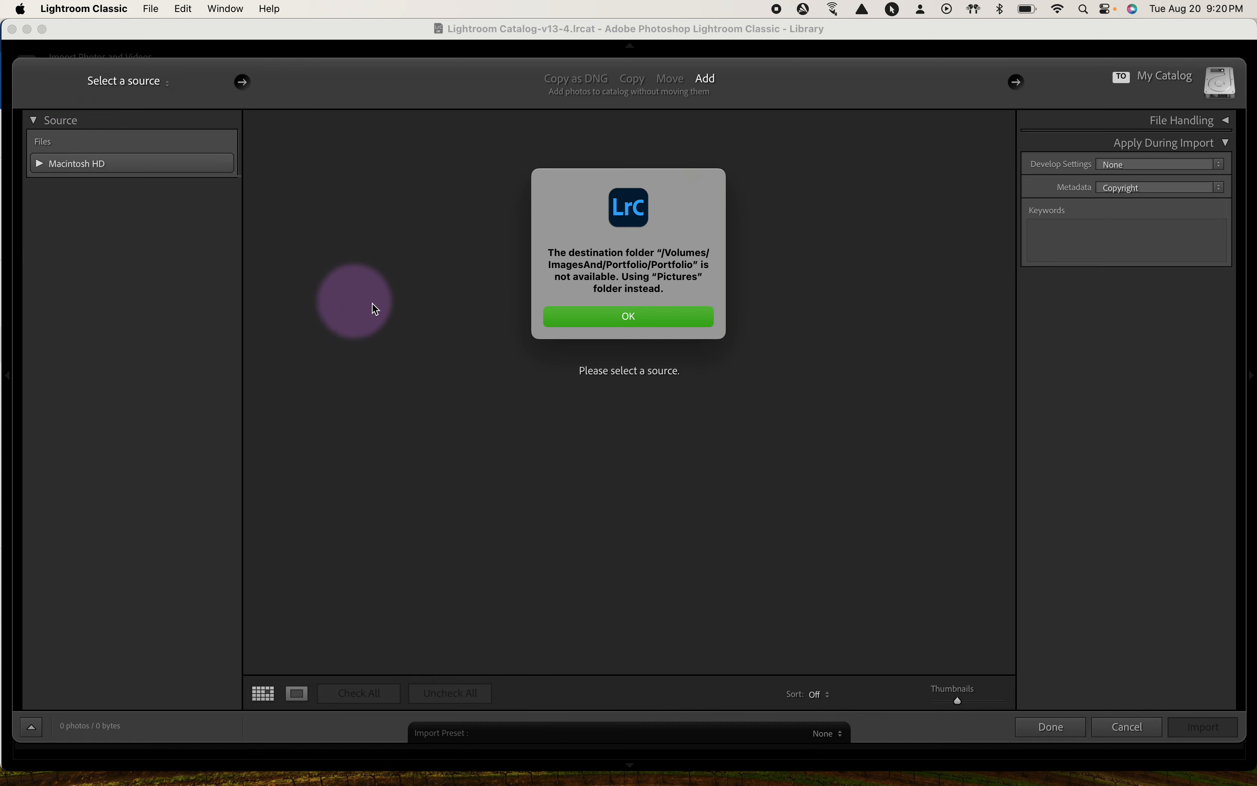
Step: Dismiss the missing destination warning and select the Light Experiments folder in the home account's Downloads on Macintosh HD as import source
{"action": "left_click", "coordinate": [600, 322]}
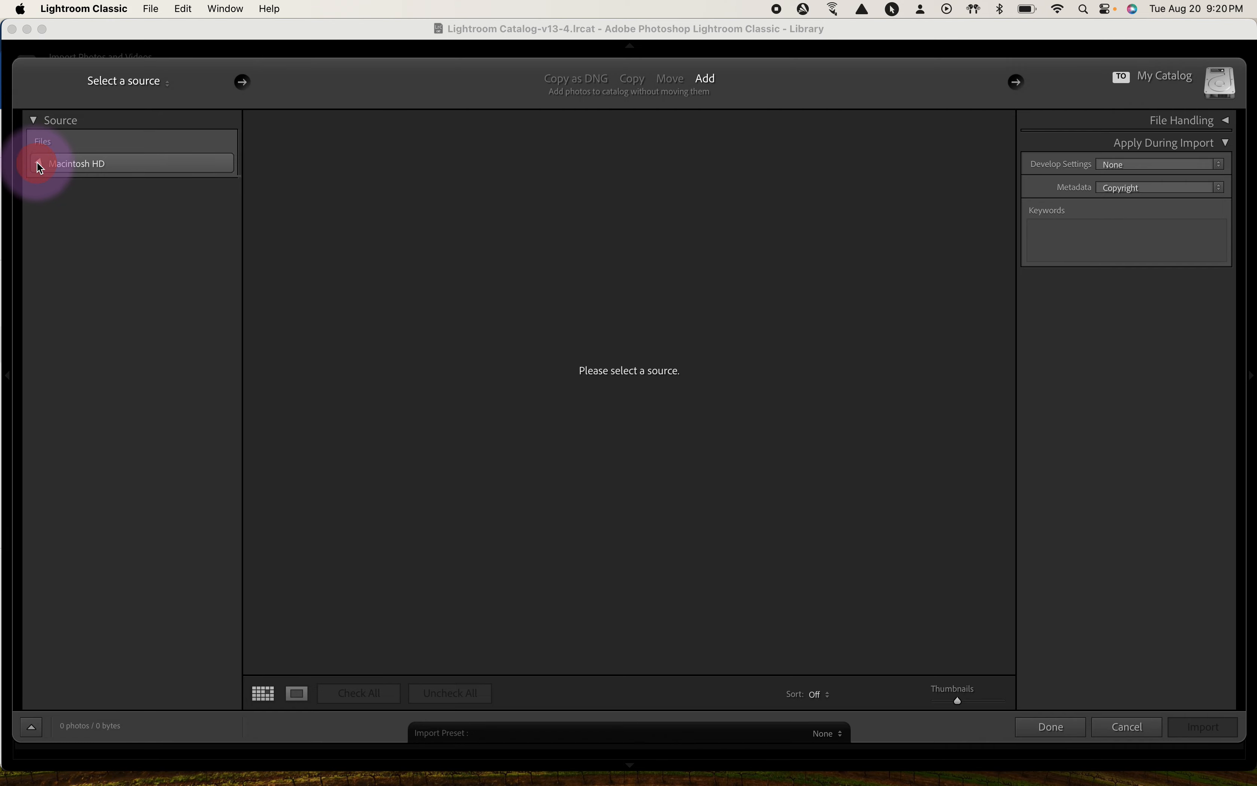
{"action": "left_click", "coordinate": [37, 163]}
{"action": "left_click", "coordinate": [79, 230]}
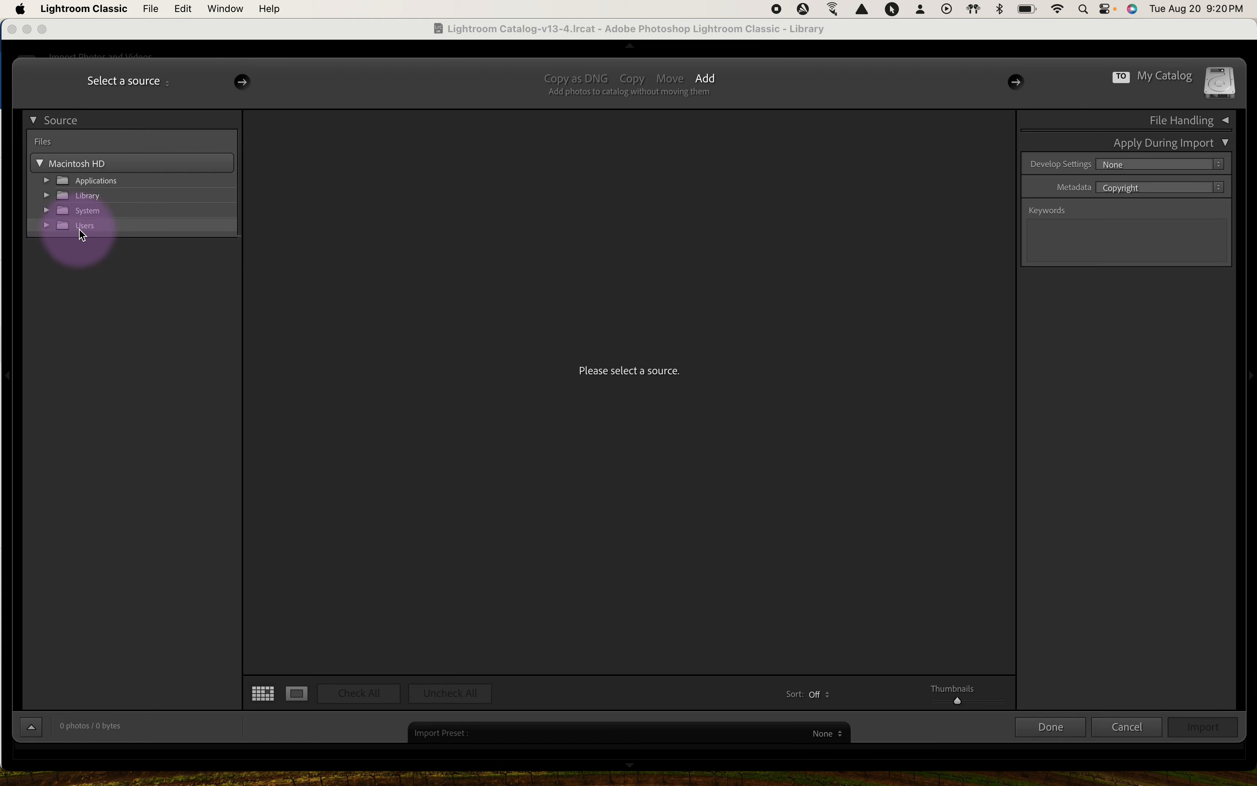
{"action": "left_click", "coordinate": [47, 225]}
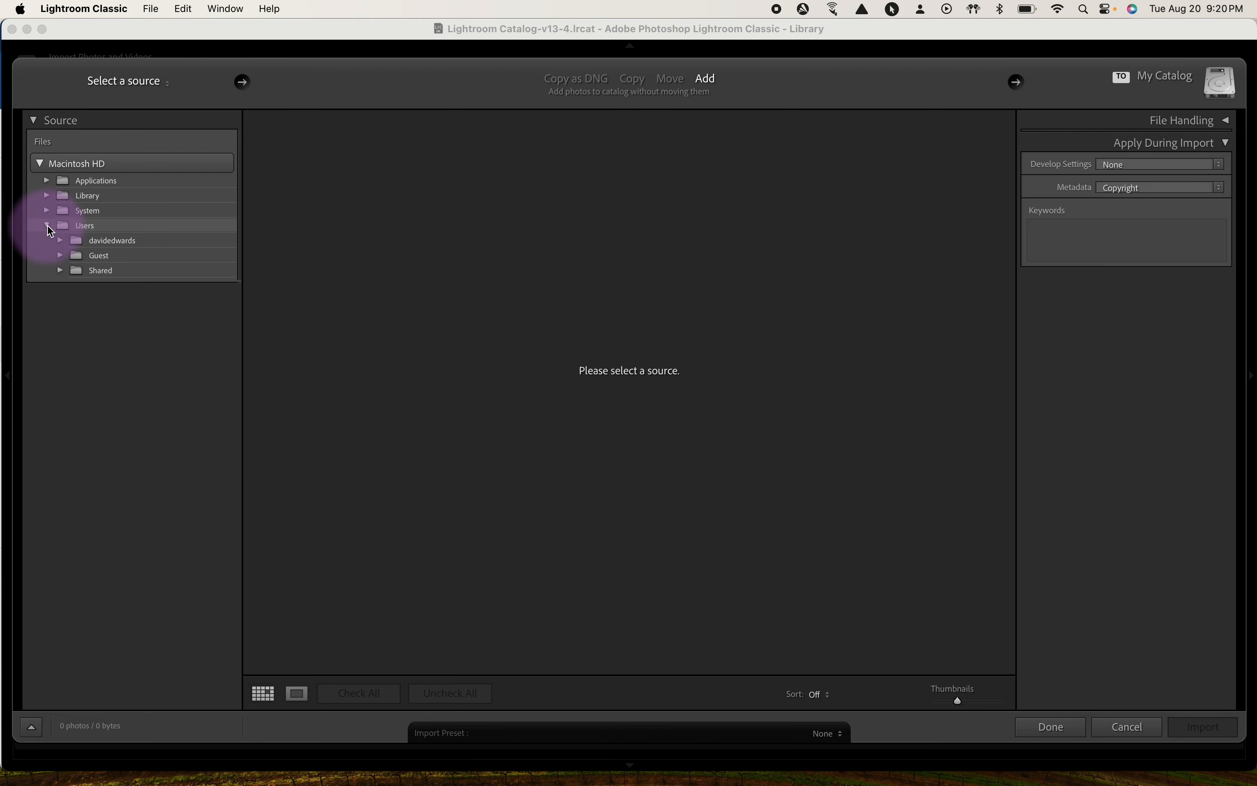
{"action": "left_click", "coordinate": [91, 247]}
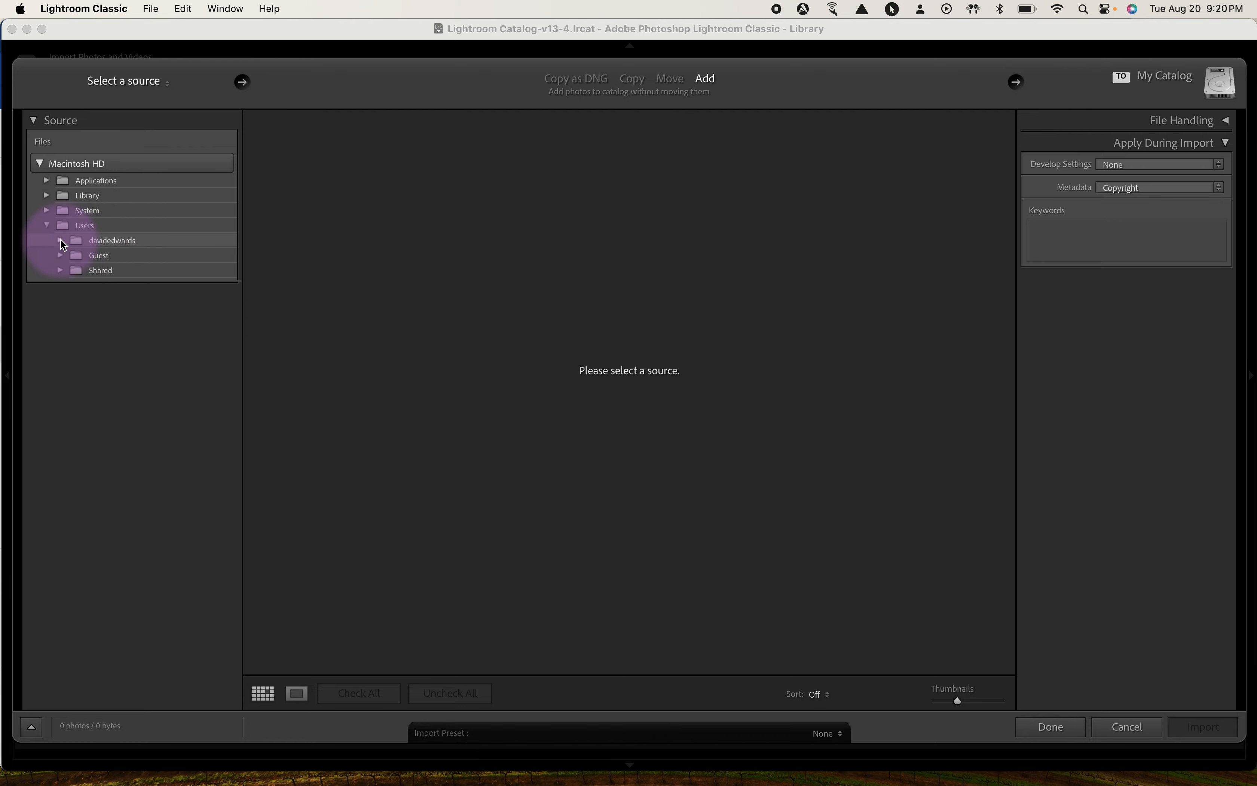
{"action": "left_click", "coordinate": [60, 241]}
{"action": "left_click", "coordinate": [86, 330]}
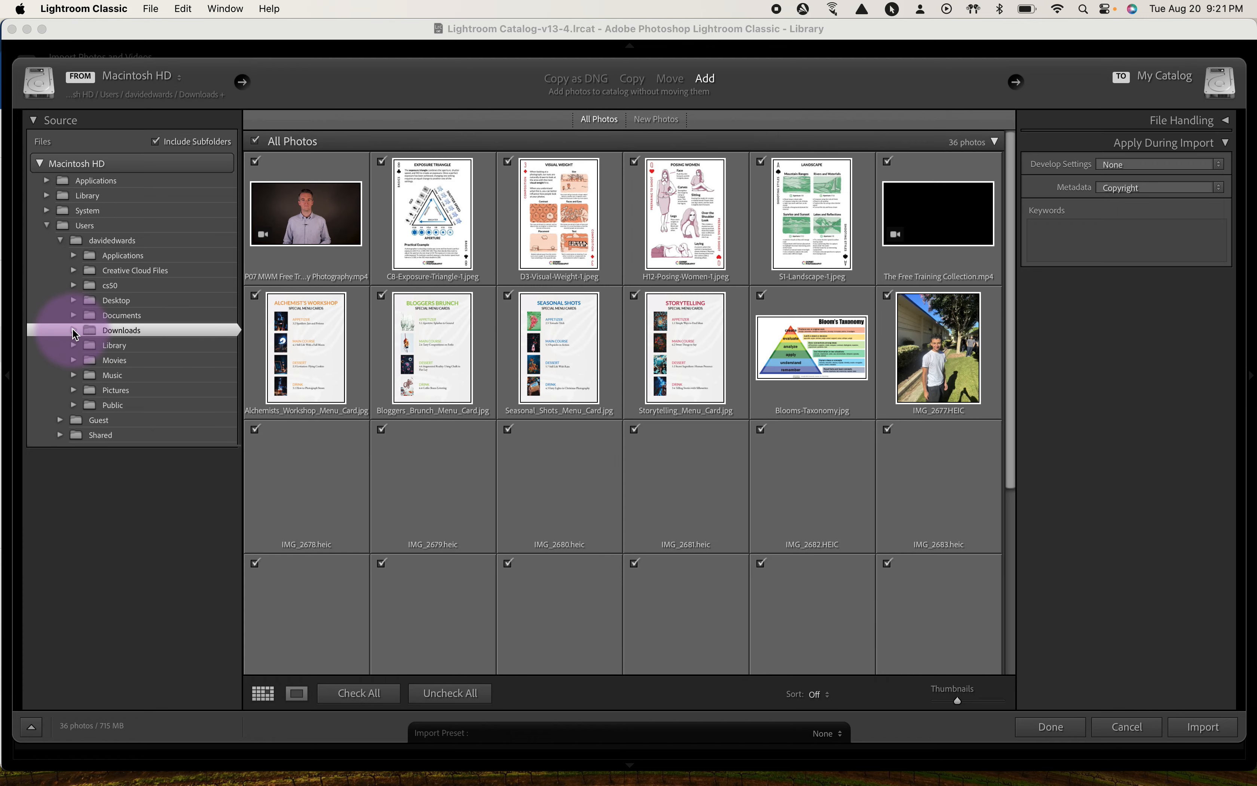
{"action": "left_click", "coordinate": [73, 330]}
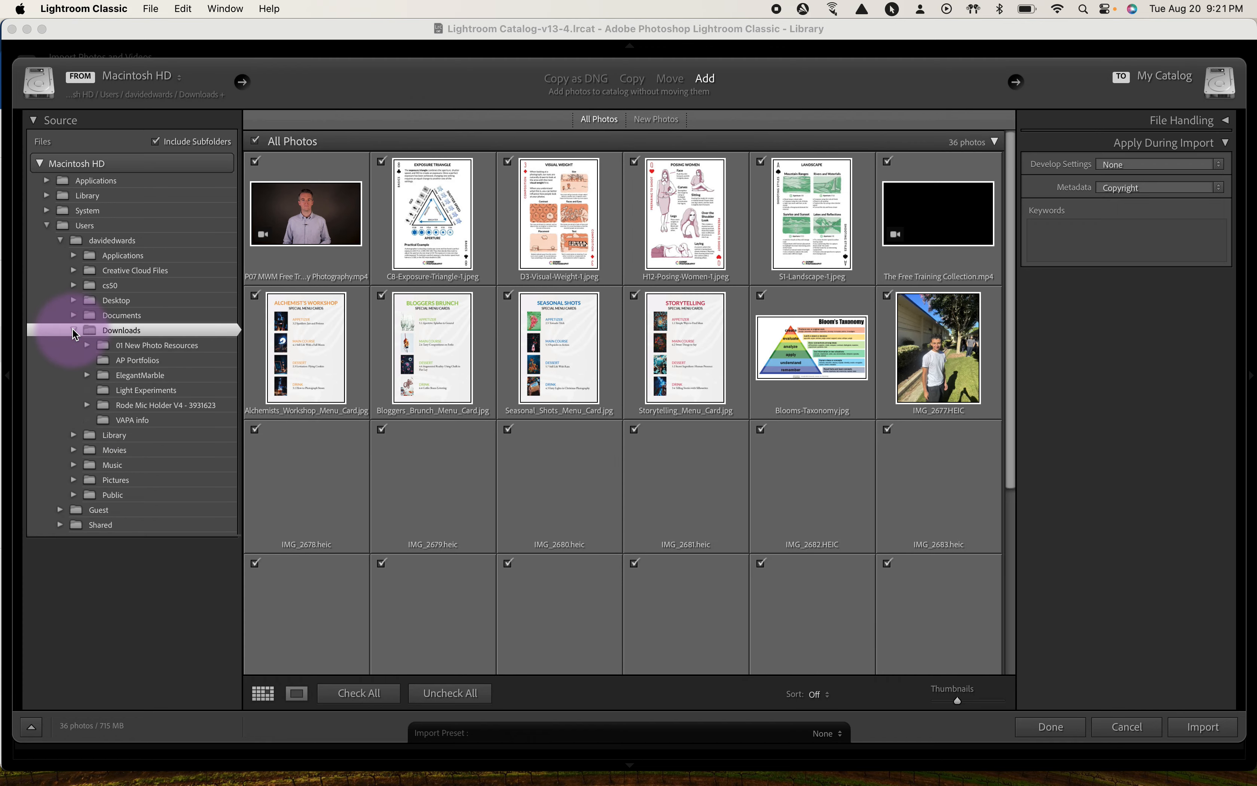
{"action": "left_click", "coordinate": [146, 390]}
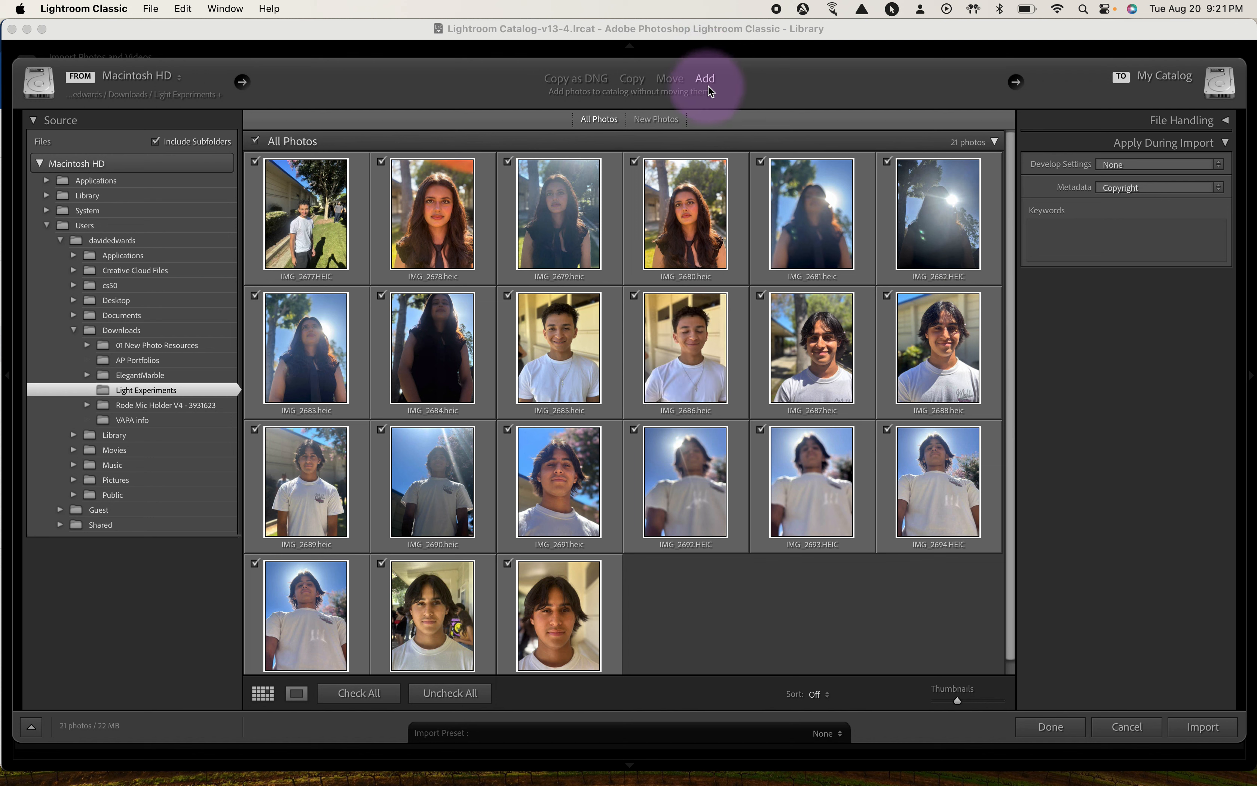
Step: Set the import to Move the photos and organize them into one folder
{"action": "left_click", "coordinate": [674, 84]}
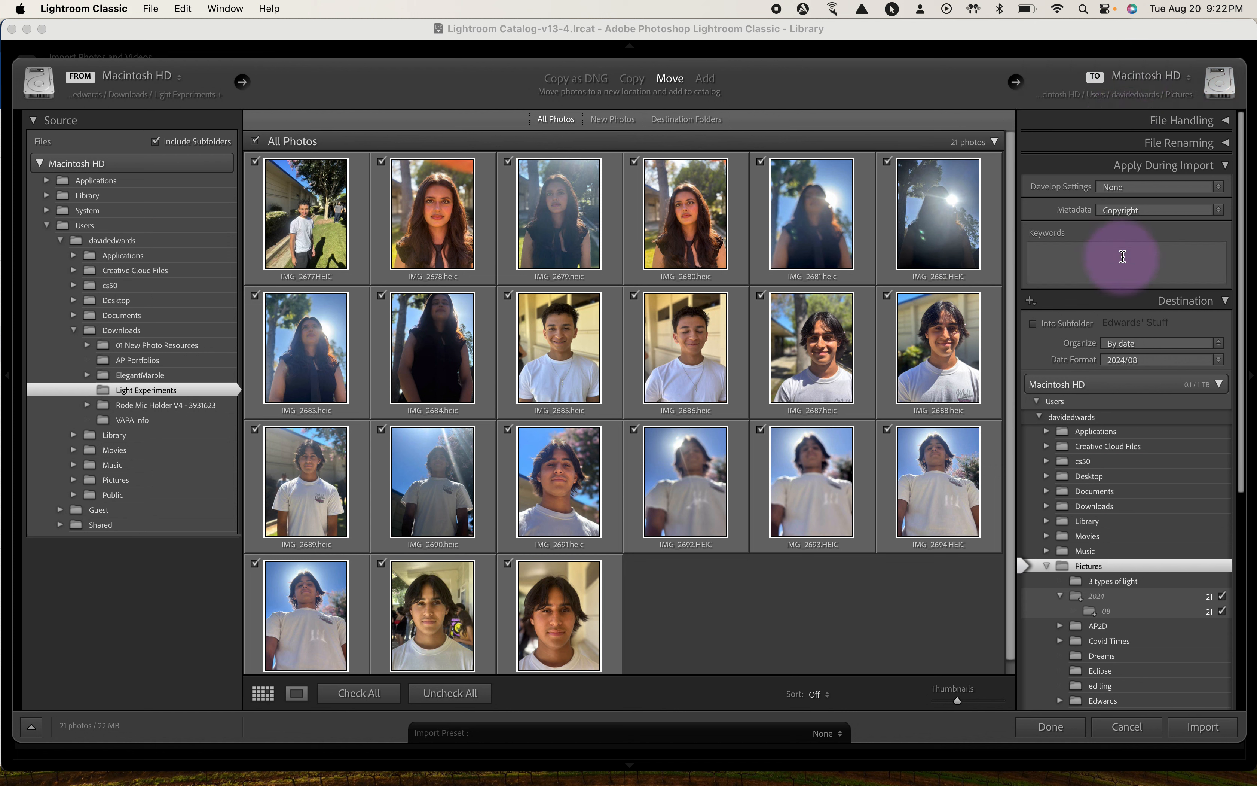
{"action": "left_click", "coordinate": [1129, 344]}
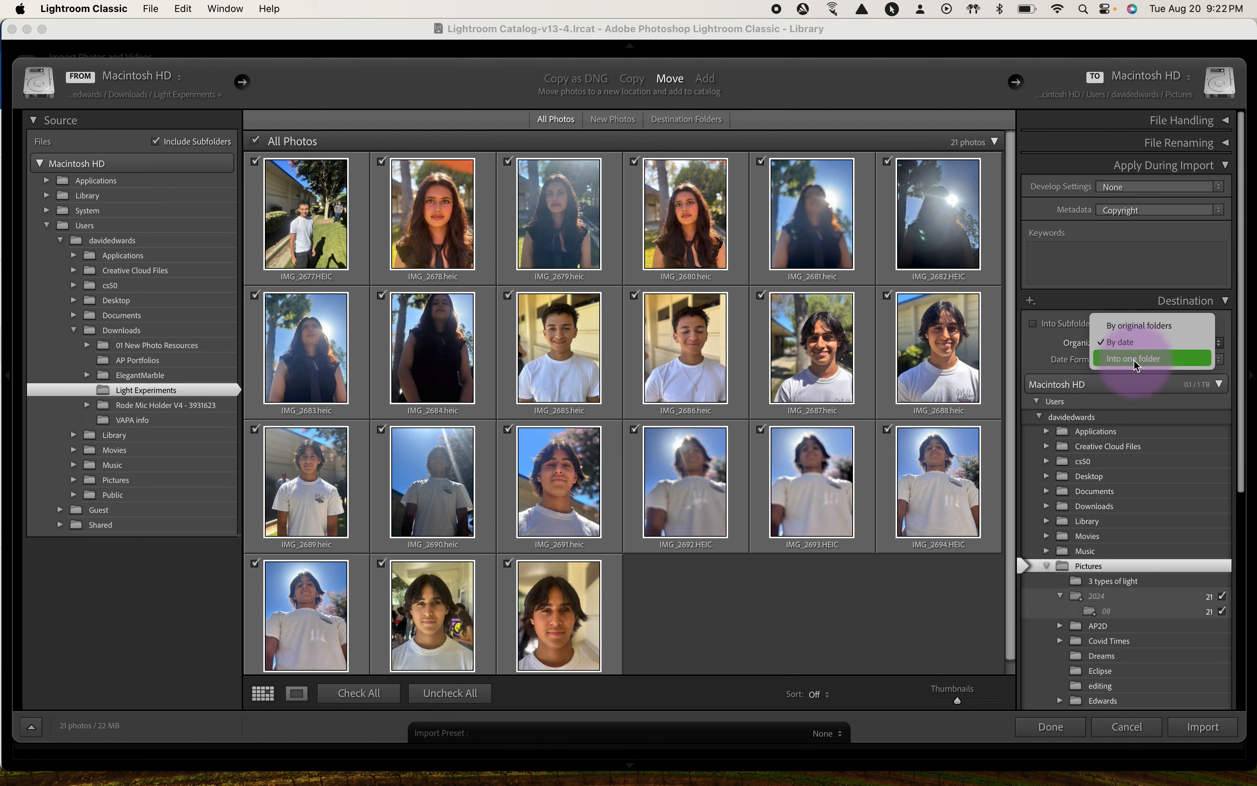
{"action": "left_click", "coordinate": [1134, 362]}
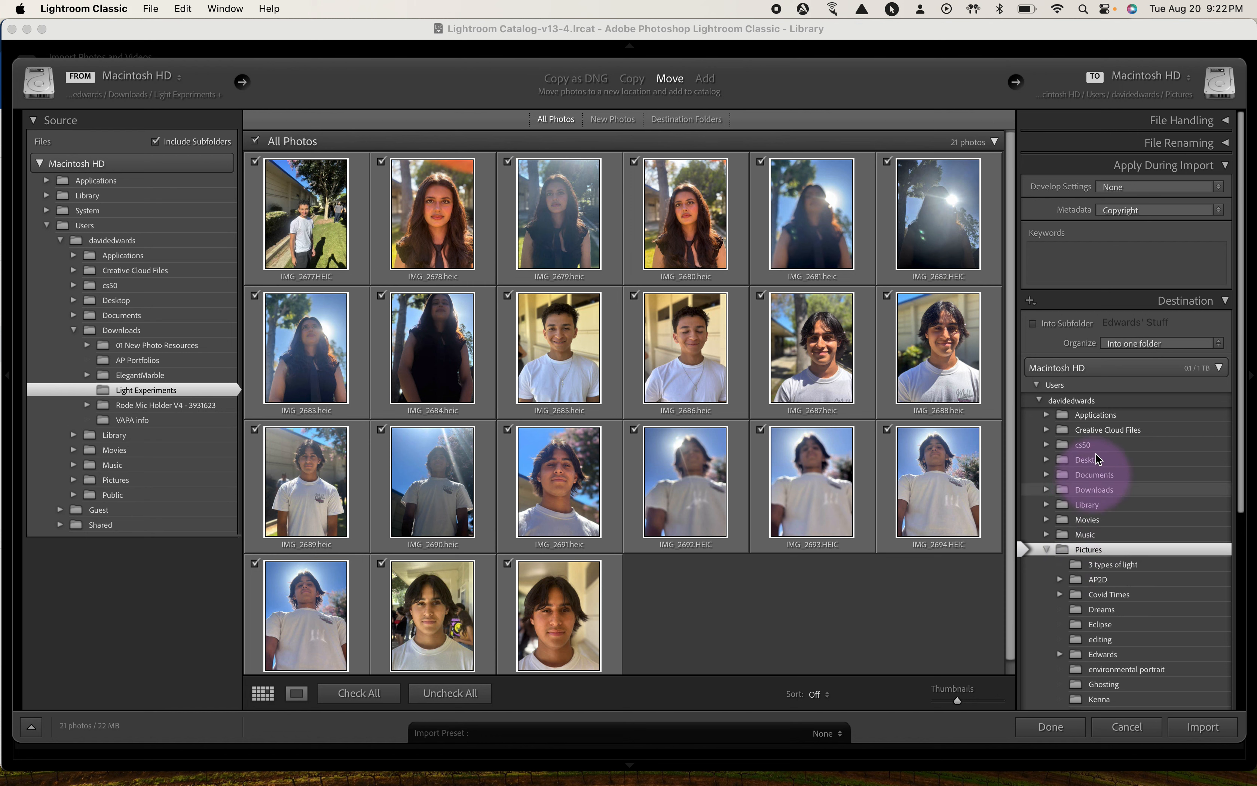
Step: Have the import place the photos in a new subfolder of Pictures named Light Experiments
{"action": "left_click", "coordinate": [1047, 326]}
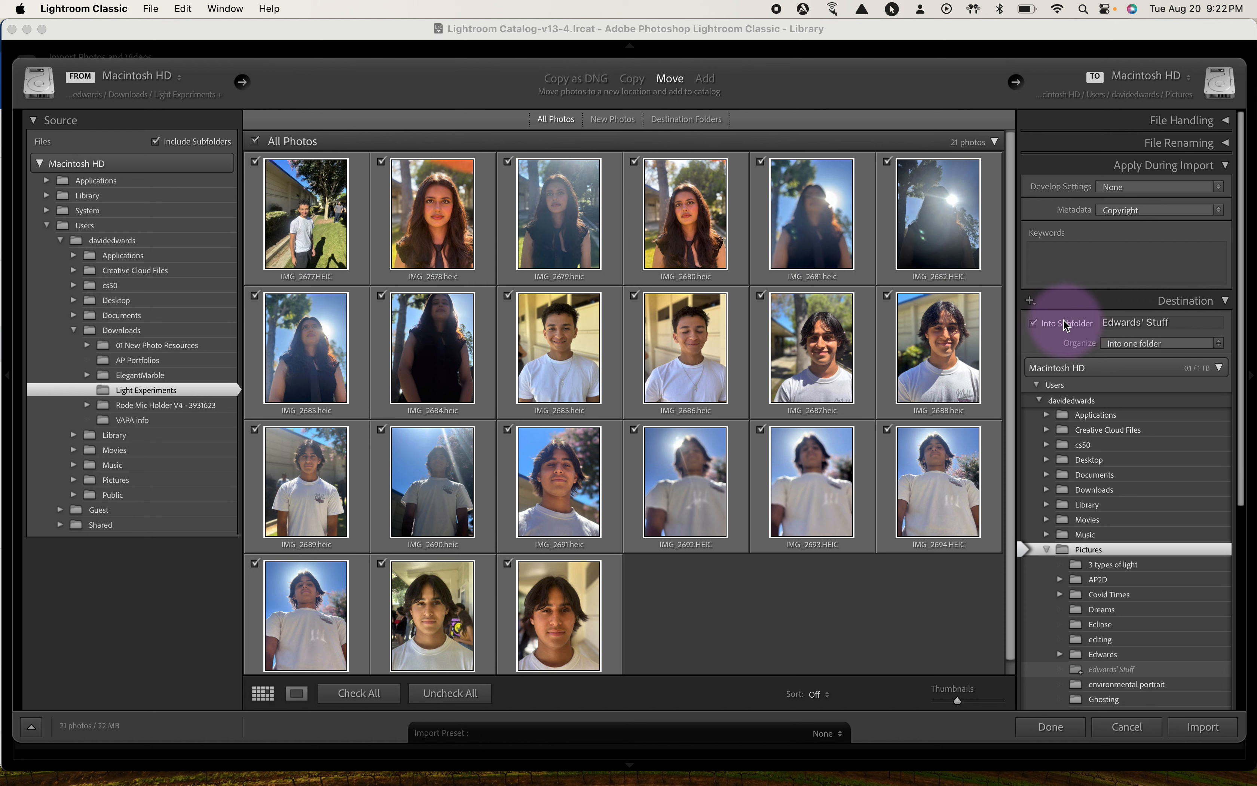
{"action": "left_click", "coordinate": [1114, 323]}
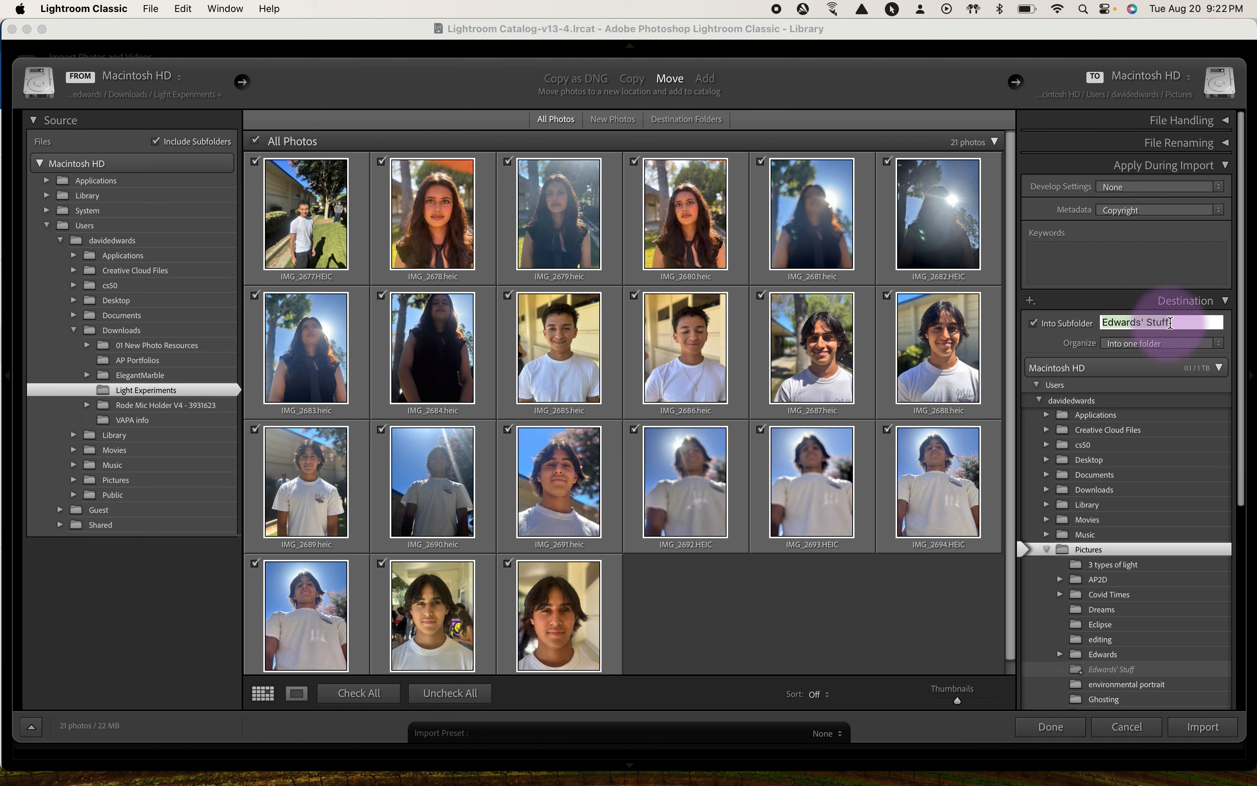
{"action": "left_click", "coordinate": [1181, 323]}
{"action": "left_click_drag", "start_coordinate": [1180, 323], "coordinate": [1009, 310]}
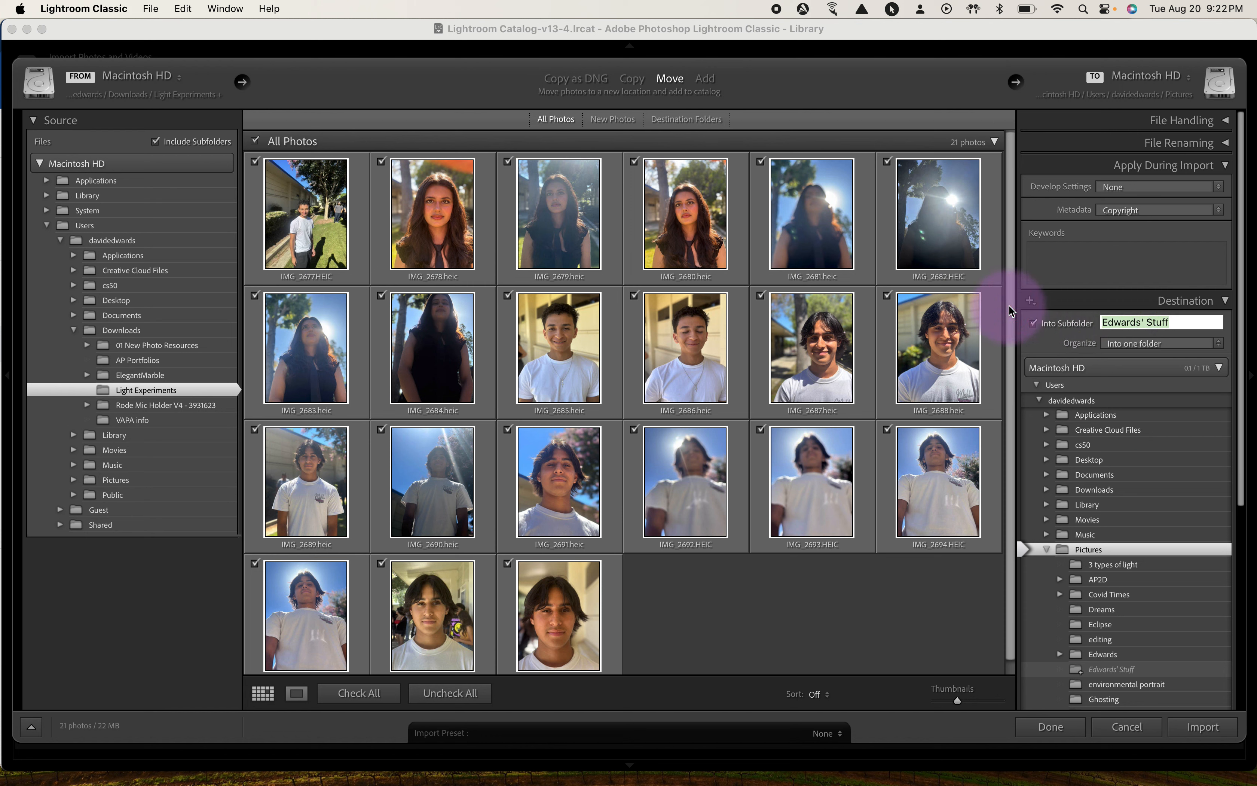
{"action": "key", "text": "shift"}
{"action": "type", "text": "L"}
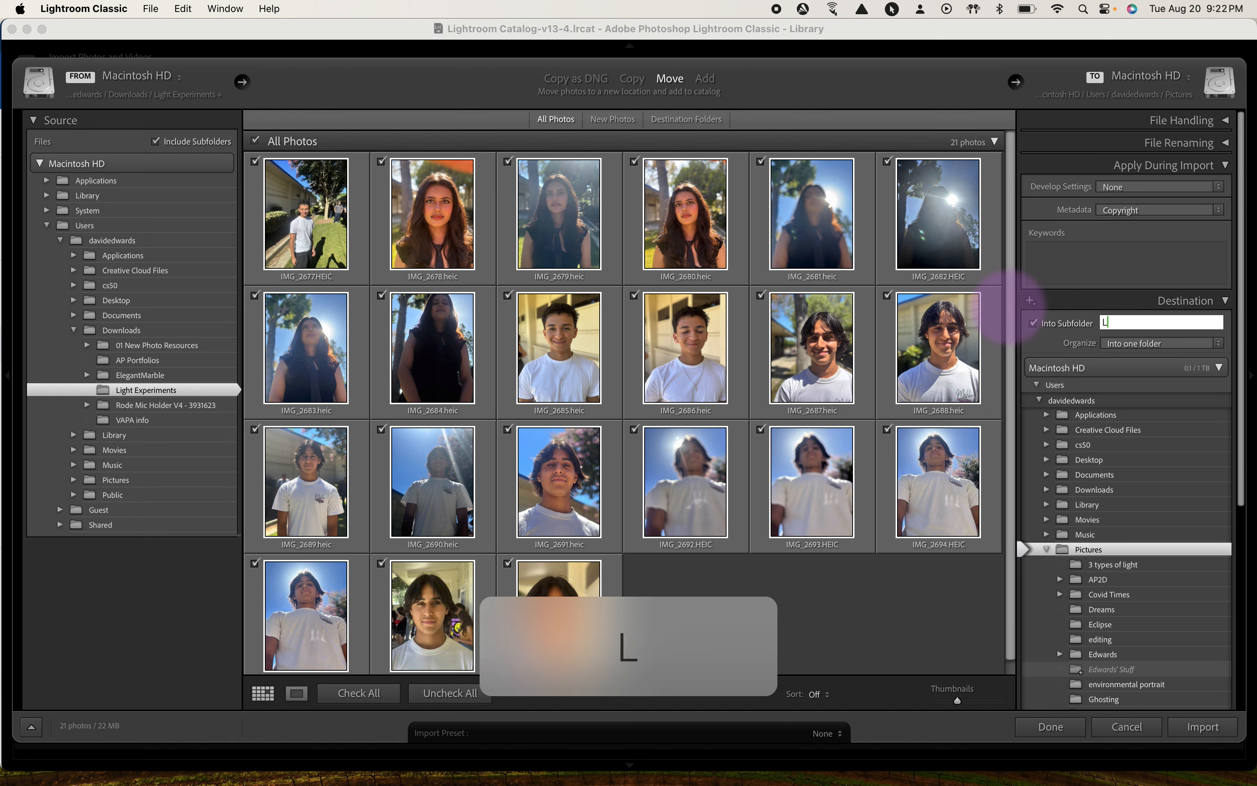
{"action": "type", "text": "ight E"}
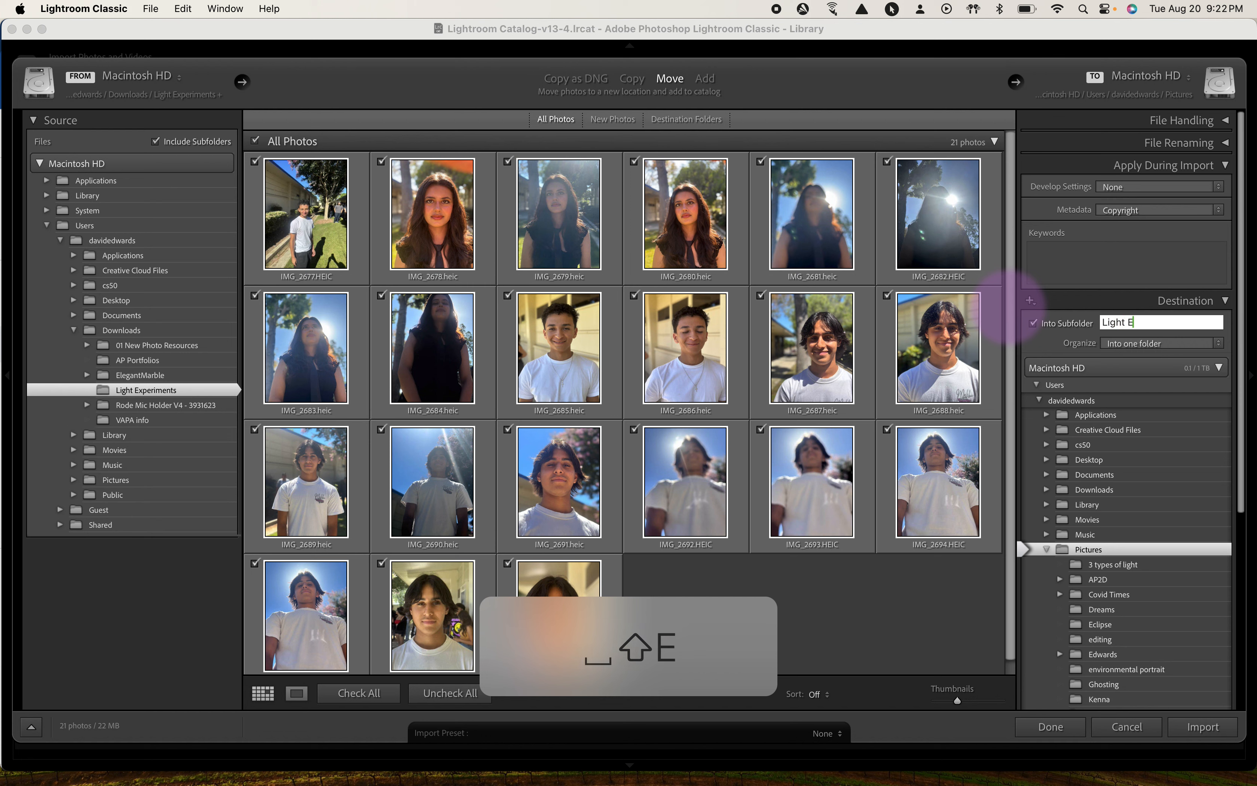
{"action": "type", "text": "xperiments"}
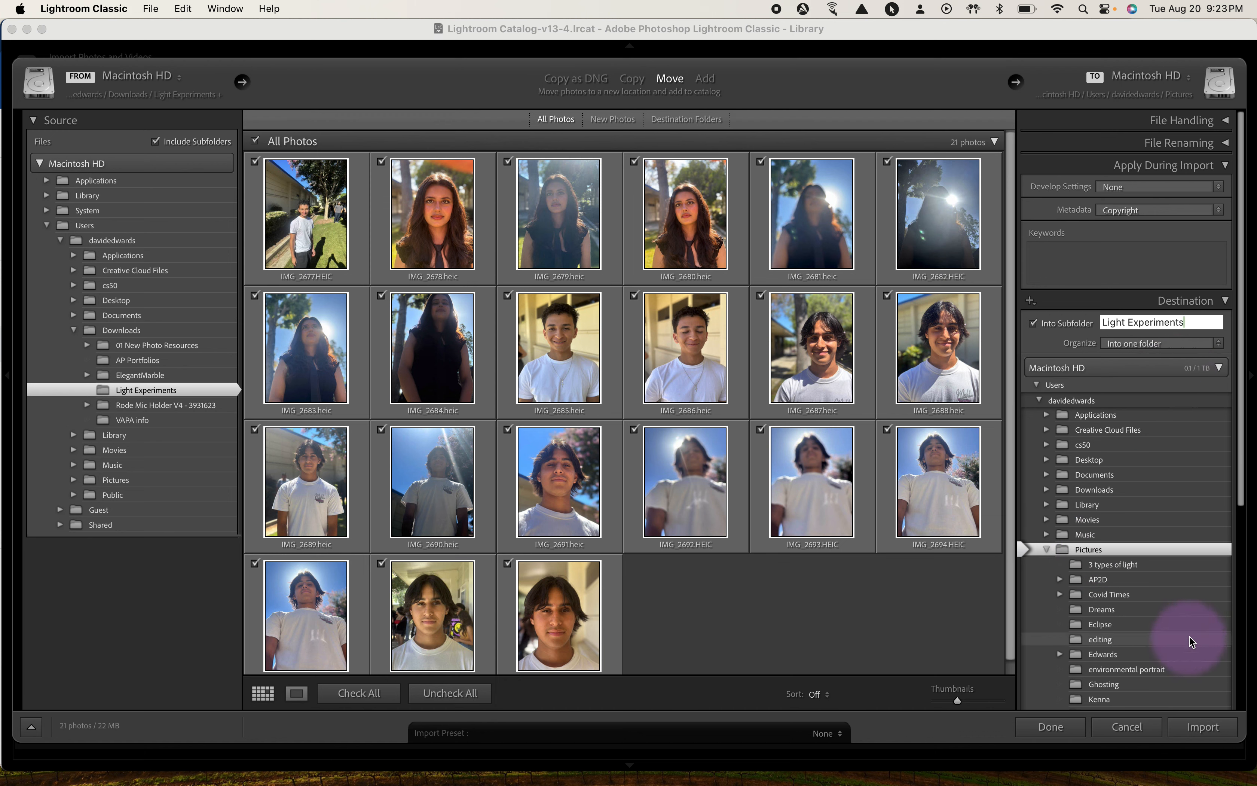
{"action": "scroll", "coordinate": [1190, 636], "scroll_direction": "down", "scroll_amount": 5}
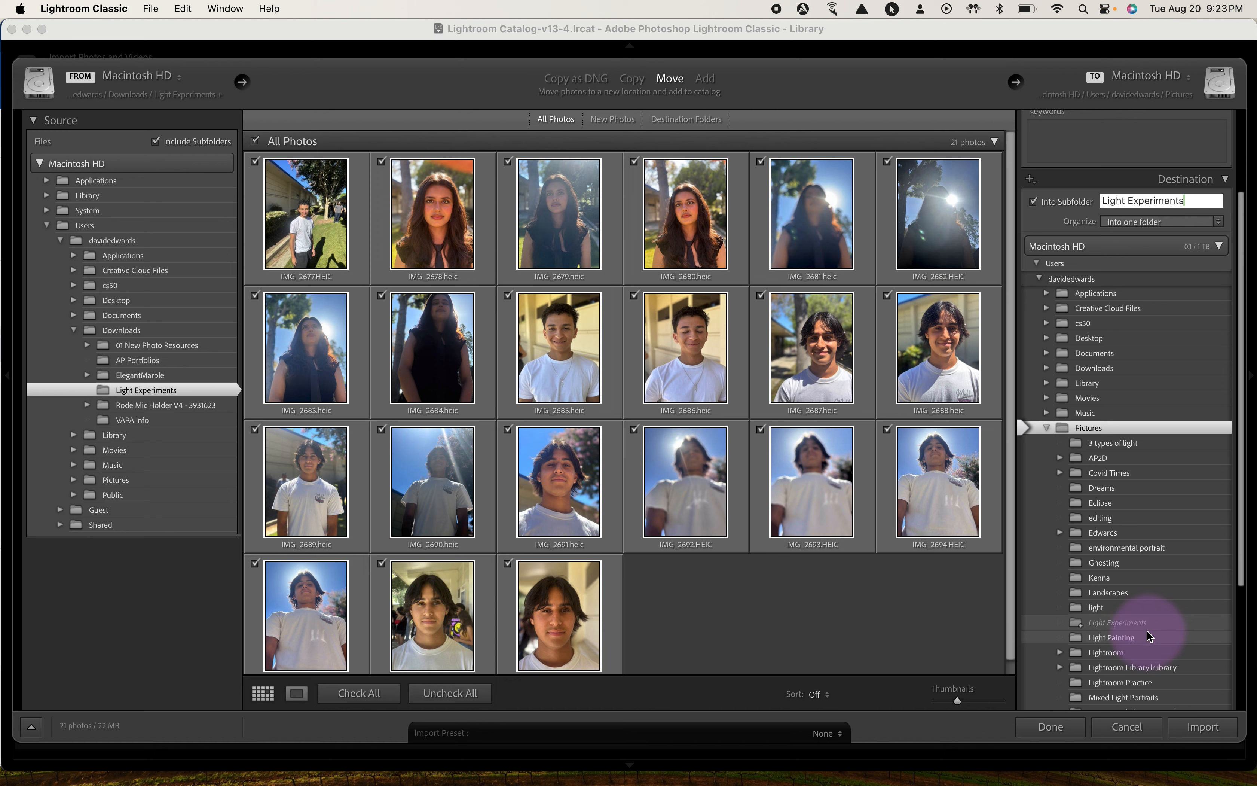
{"action": "scroll", "coordinate": [1149, 475], "scroll_direction": "up", "scroll_amount": 5}
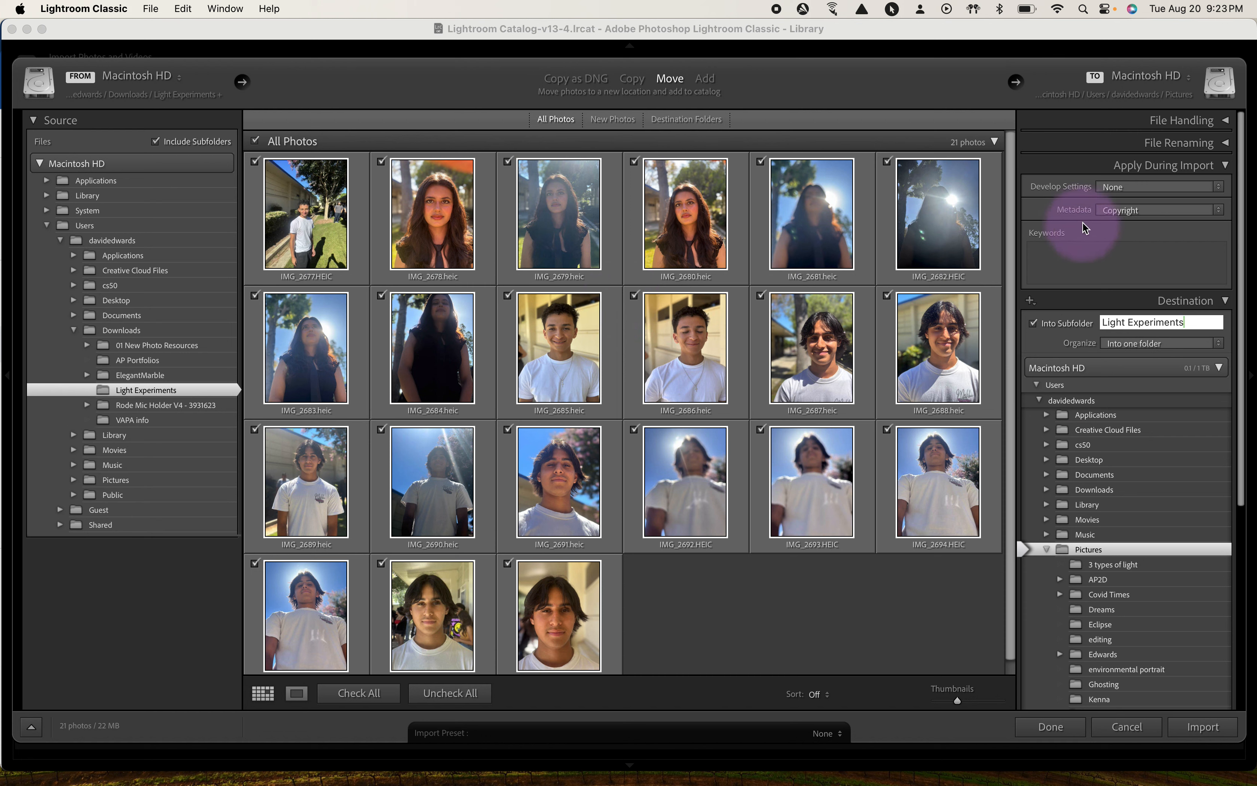
Step: Start a new metadata preset for the import and name it Add Copyright
{"action": "left_click", "coordinate": [1132, 212]}
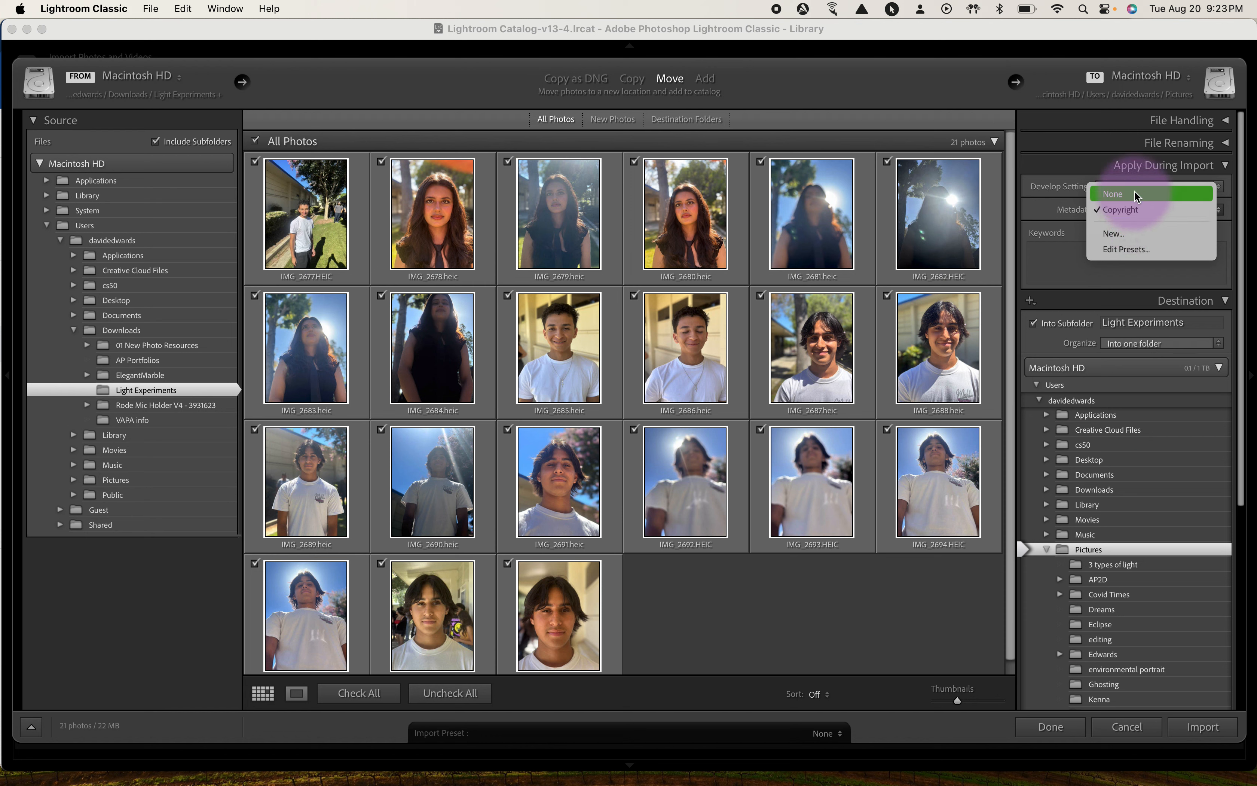
{"action": "left_click", "coordinate": [1124, 238]}
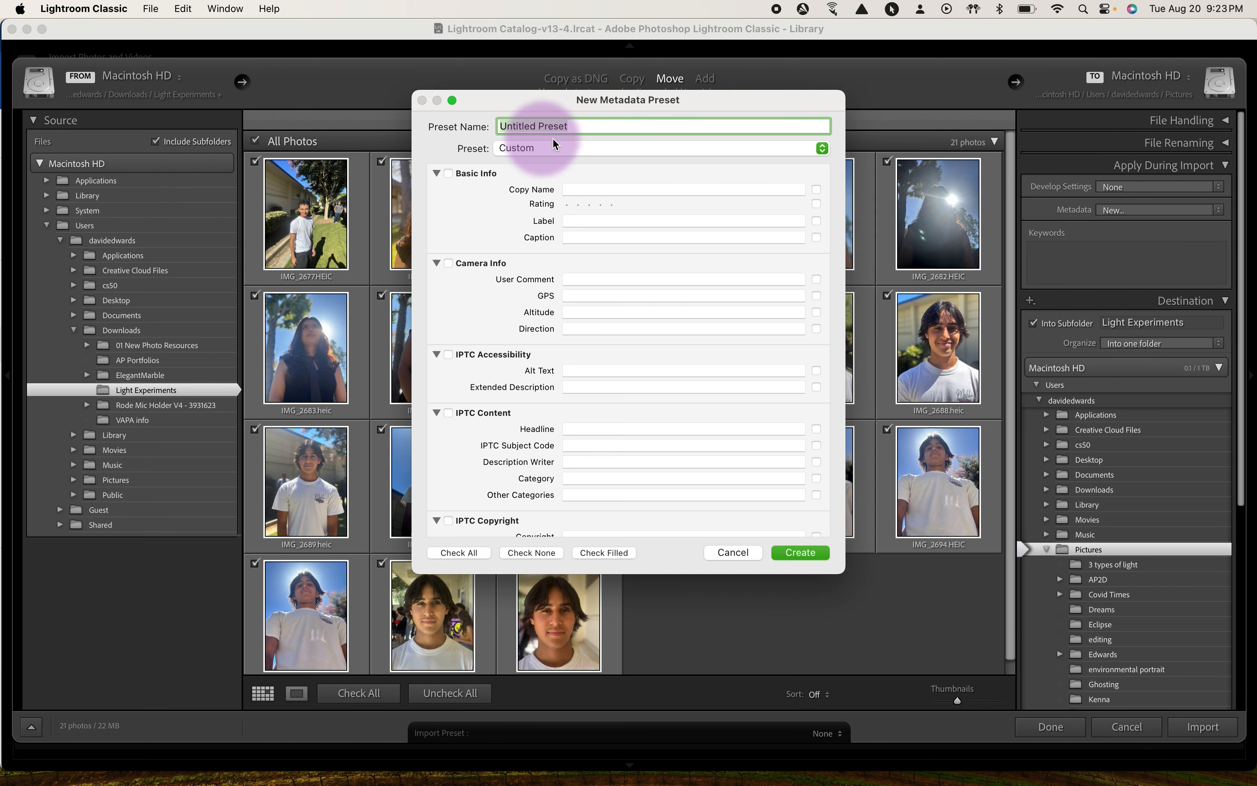
{"action": "type", "text": "A"}
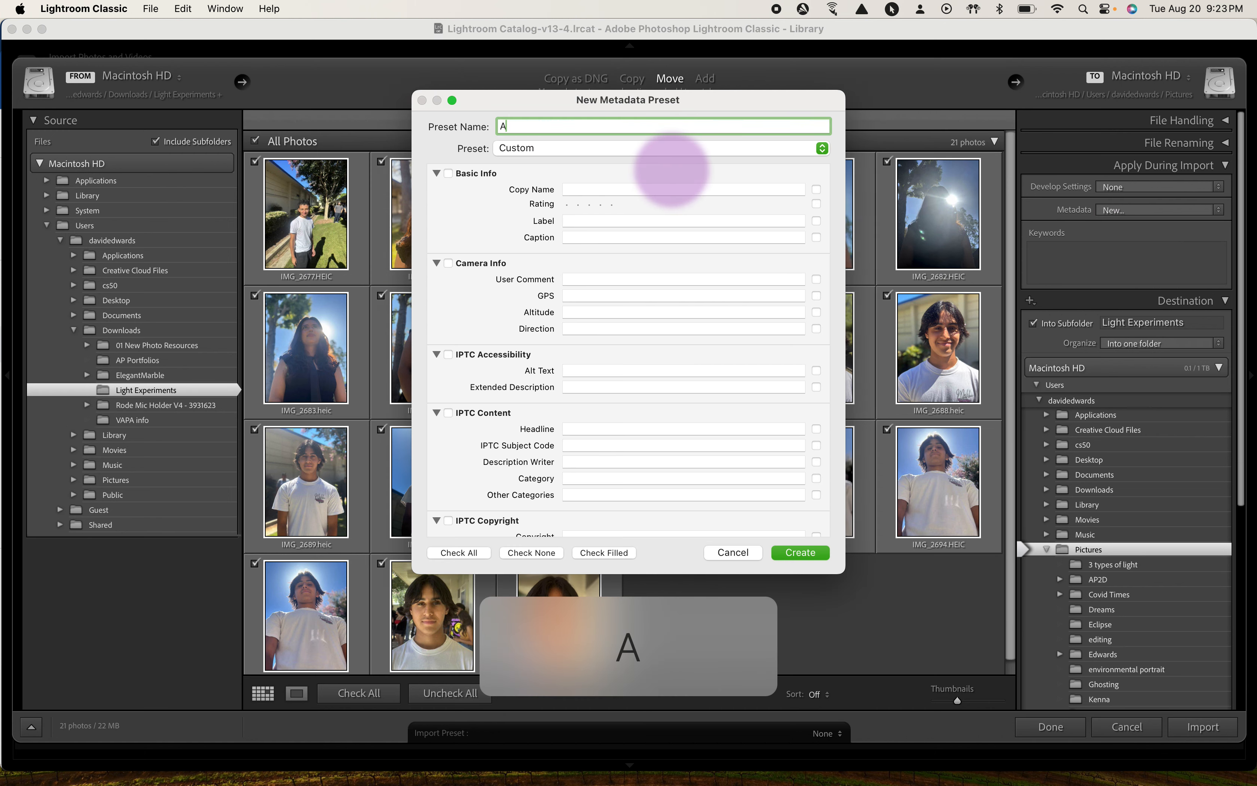
{"action": "type", "text": "dd Copa"}
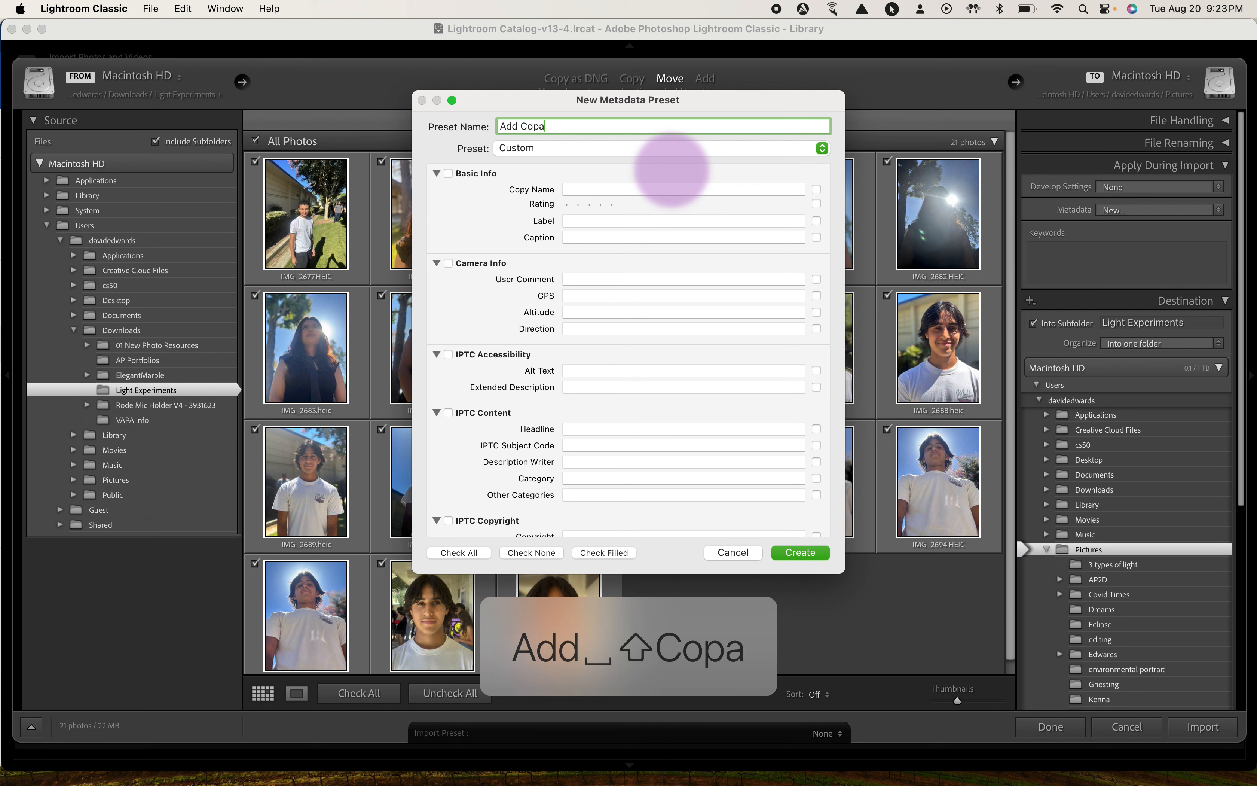
{"action": "key", "text": "BackSpace"}
{"action": "type", "text": "yright"}
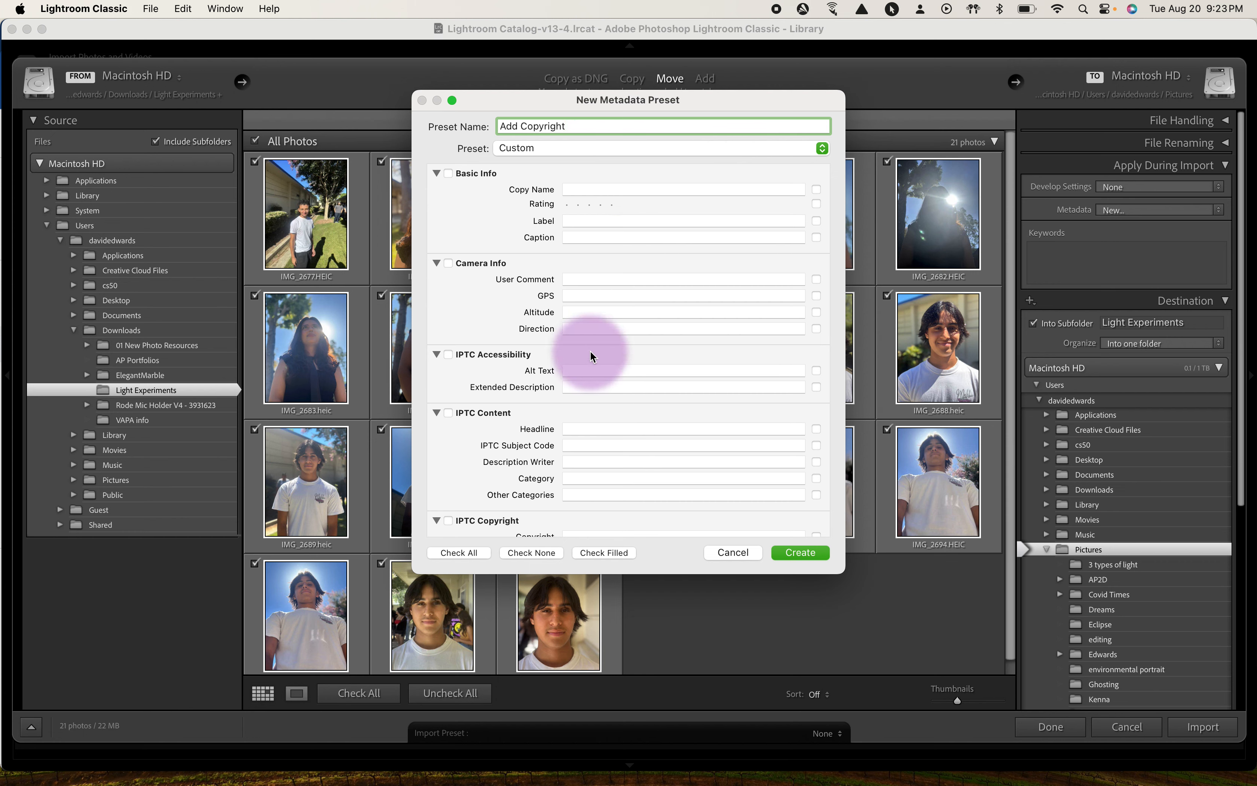
Step: Fill the preset's IPTC Copyright field with © and the photographer's full name, and set the copyright status to Copyrighted
{"action": "scroll", "coordinate": [592, 357], "scroll_direction": "down", "scroll_amount": 5}
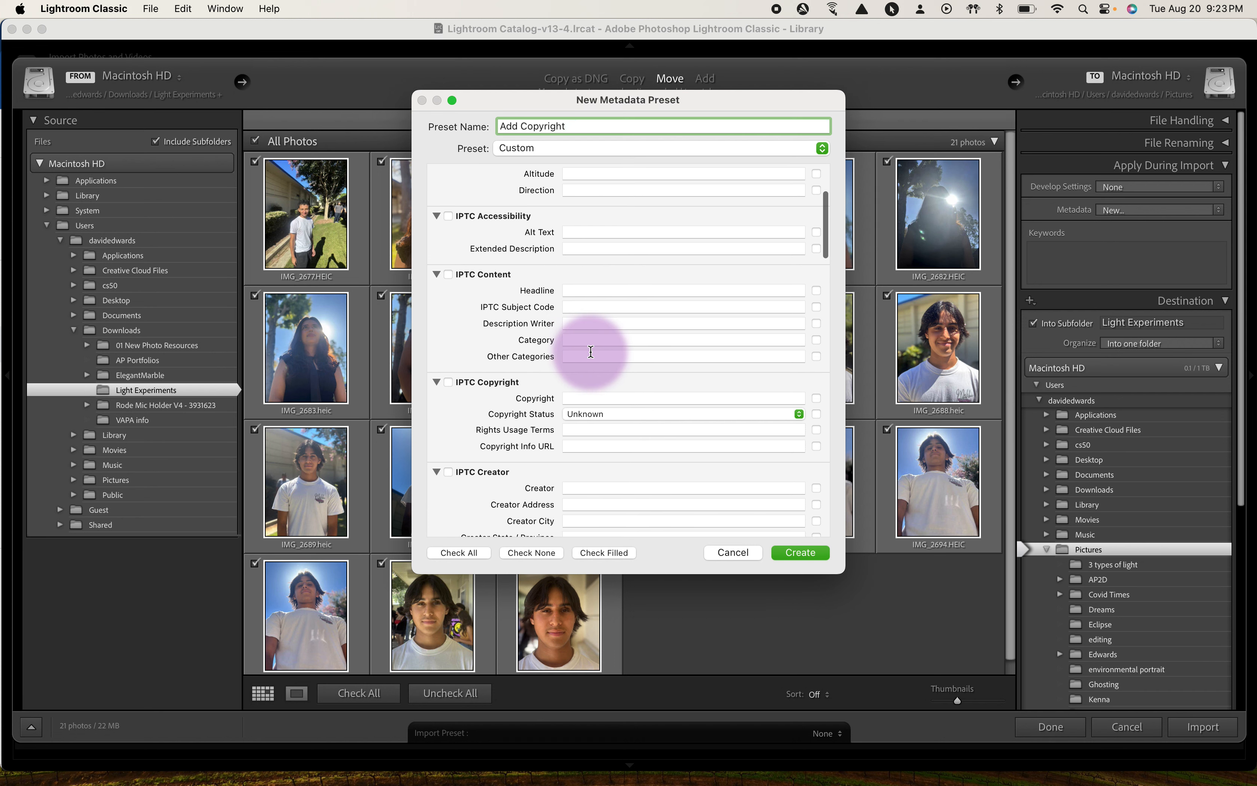
{"action": "scroll", "coordinate": [590, 352], "scroll_direction": "down", "scroll_amount": 2}
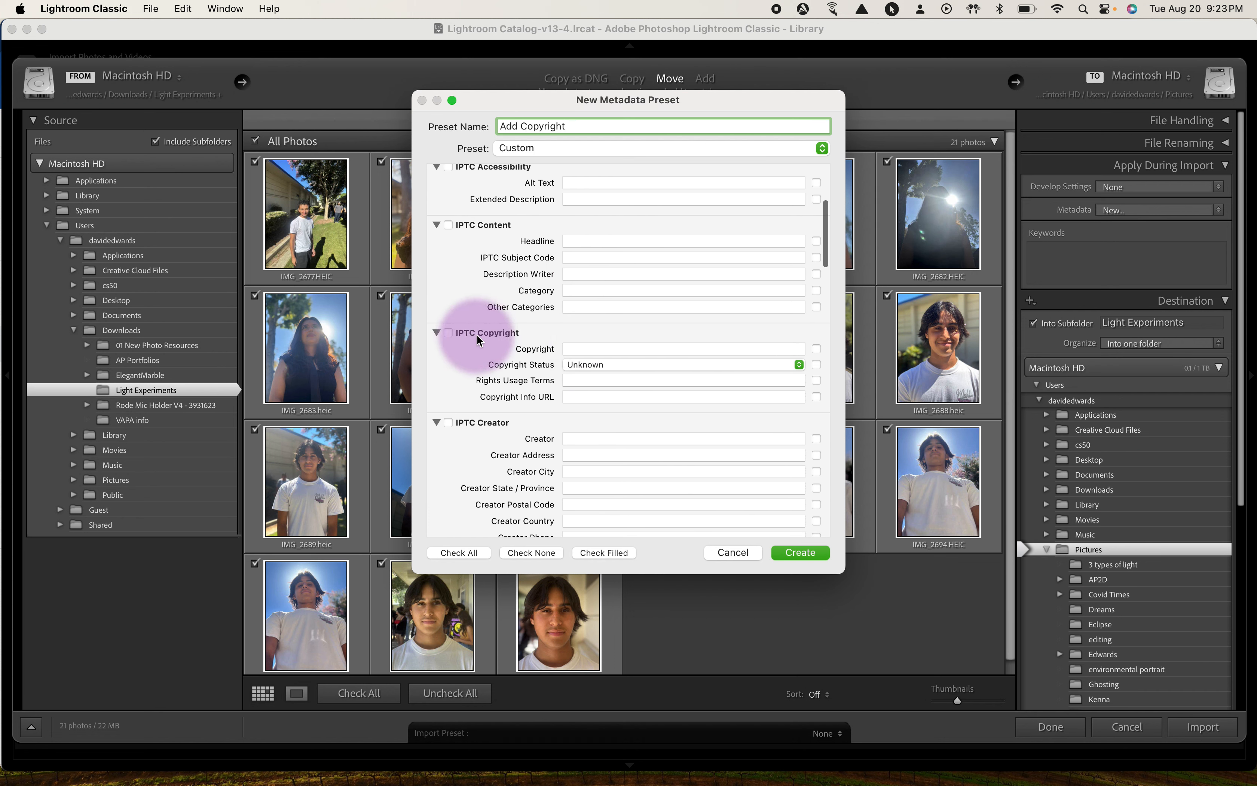
{"action": "left_click", "coordinate": [576, 349]}
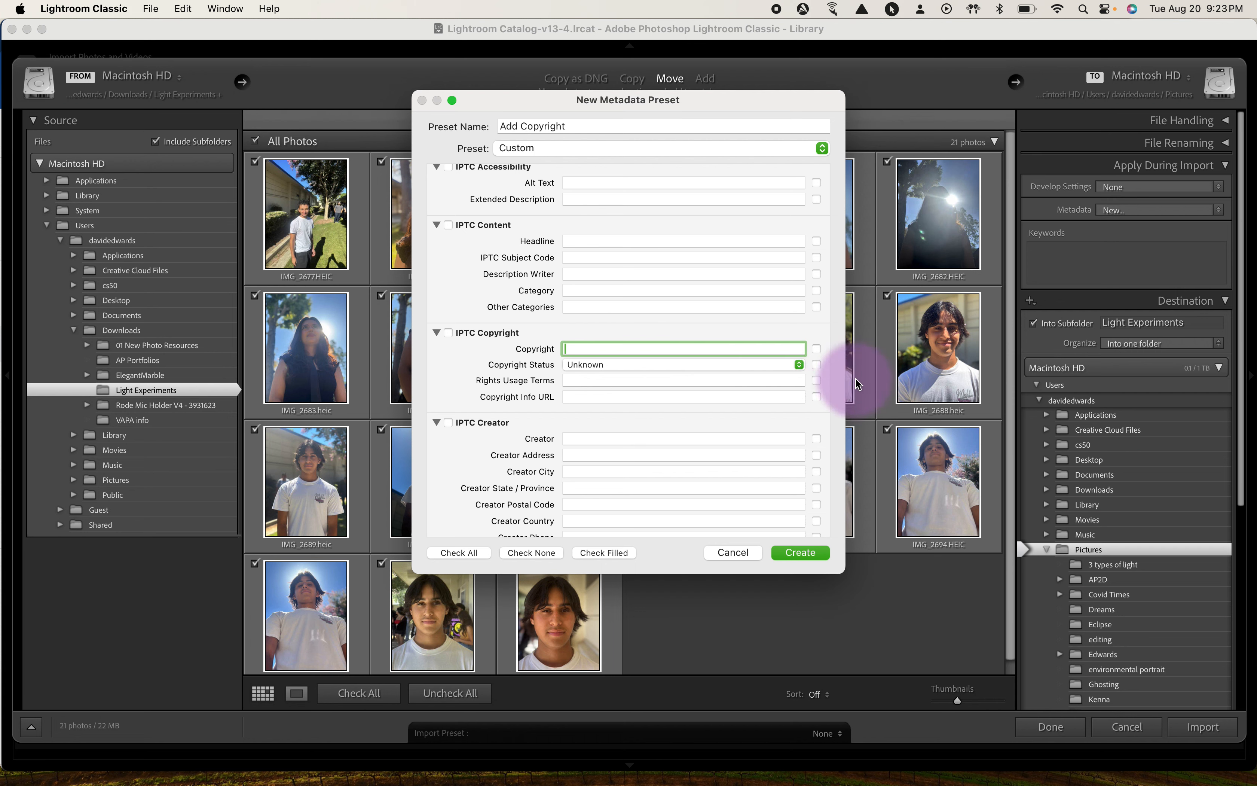
{"action": "type", "text": "© David"}
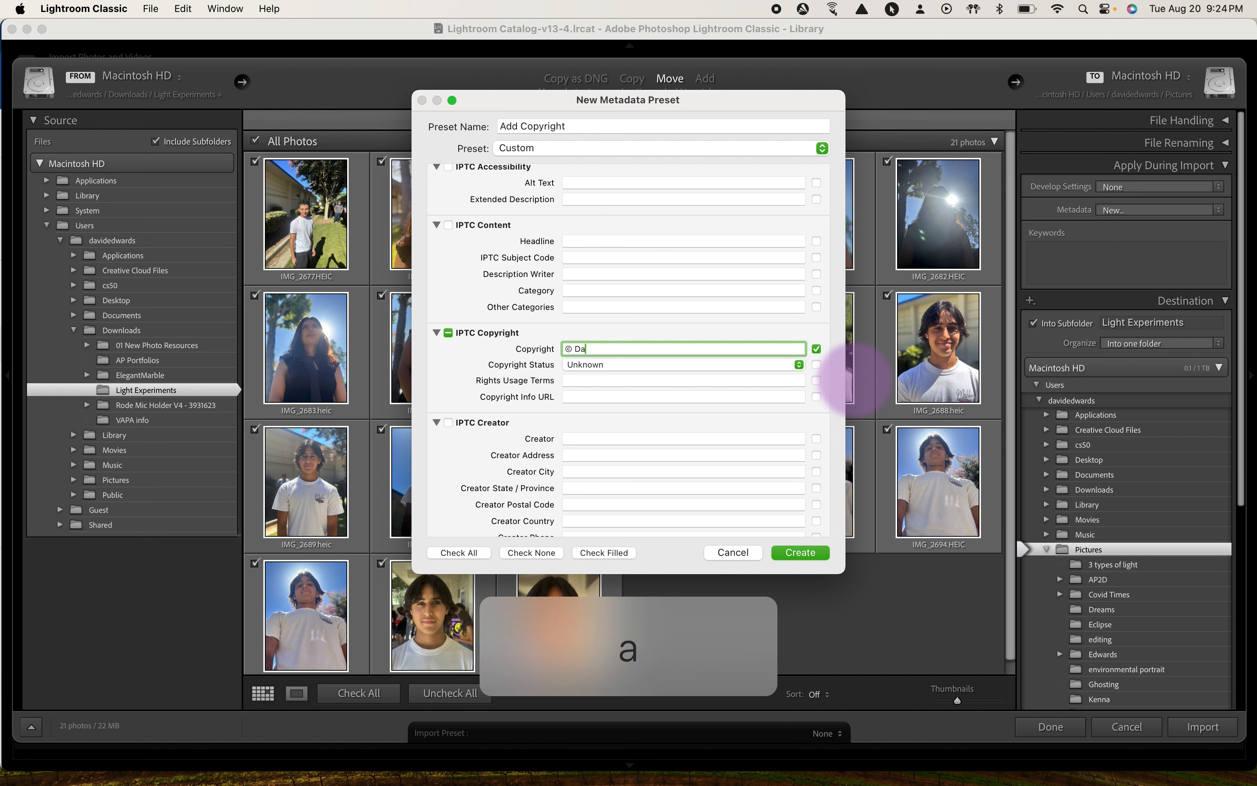
{"action": "type", "text": "wards"}
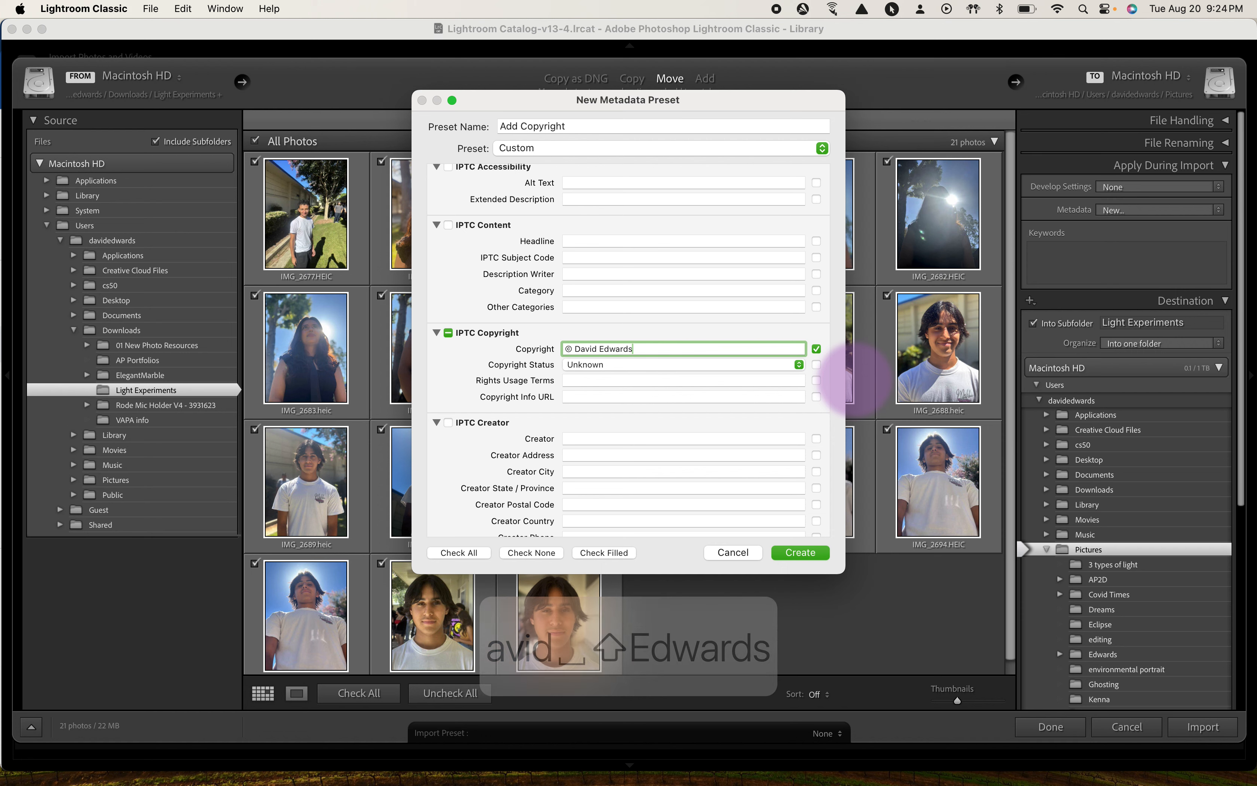
{"action": "left_click", "coordinate": [587, 365]}
{"action": "left_click", "coordinate": [605, 380]}
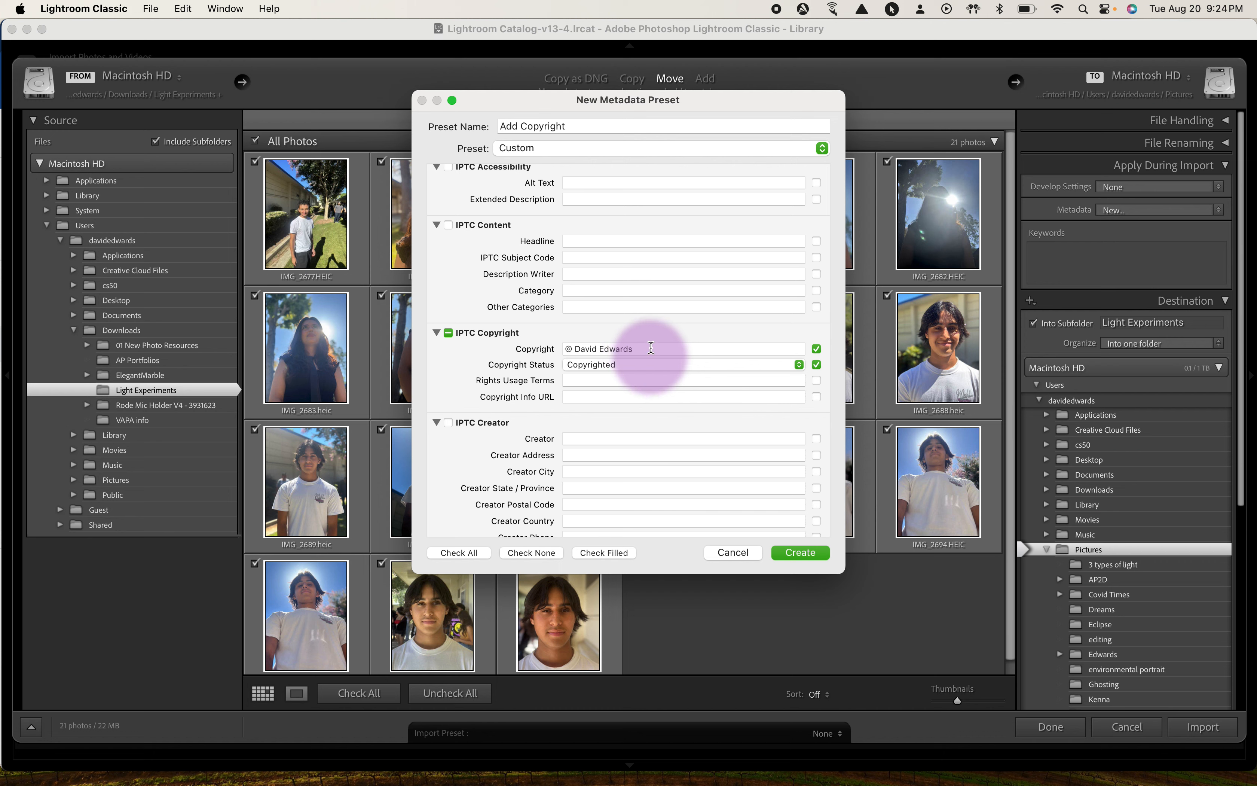
Step: Look over the optional IPTC Creator fields, leave them empty, and create the metadata preset
{"action": "scroll", "coordinate": [629, 438], "scroll_direction": "down", "scroll_amount": 1}
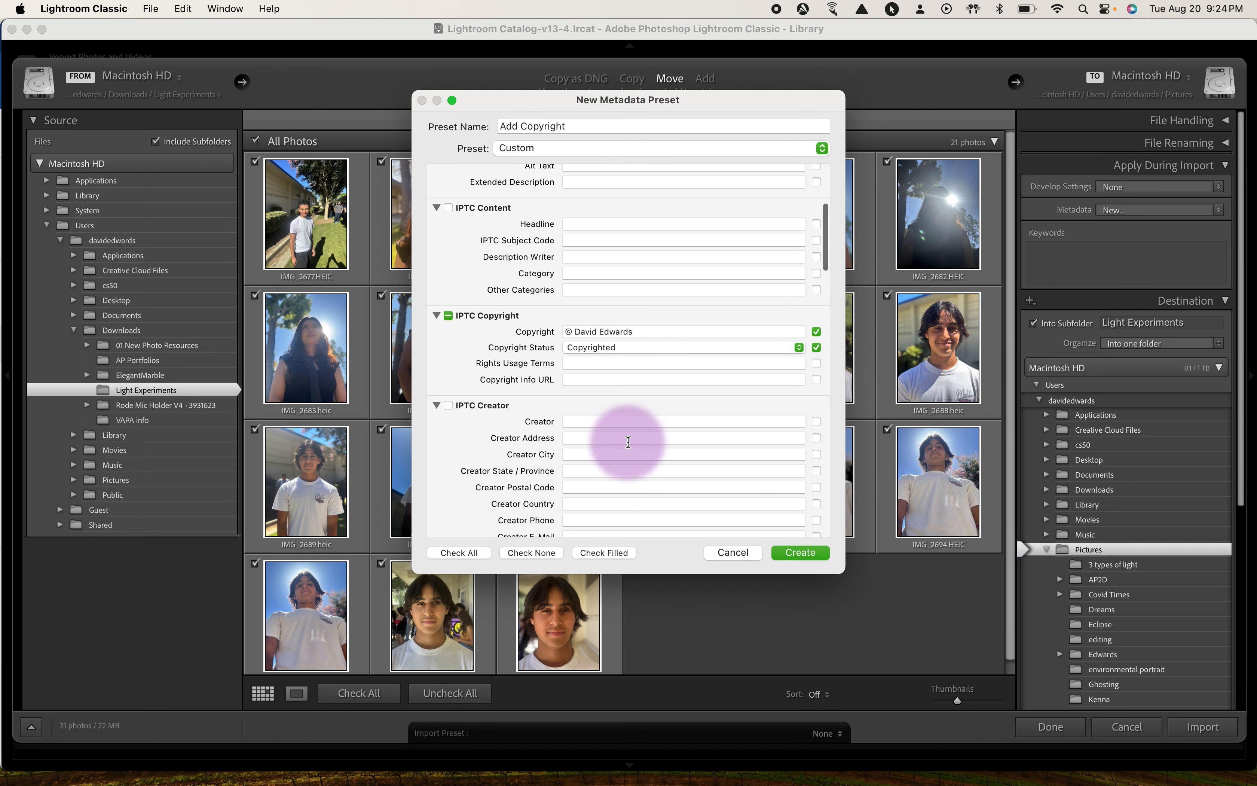
{"action": "scroll", "coordinate": [629, 442], "scroll_direction": "down", "scroll_amount": 1}
{"action": "scroll", "coordinate": [629, 442], "scroll_direction": "down", "scroll_amount": 5}
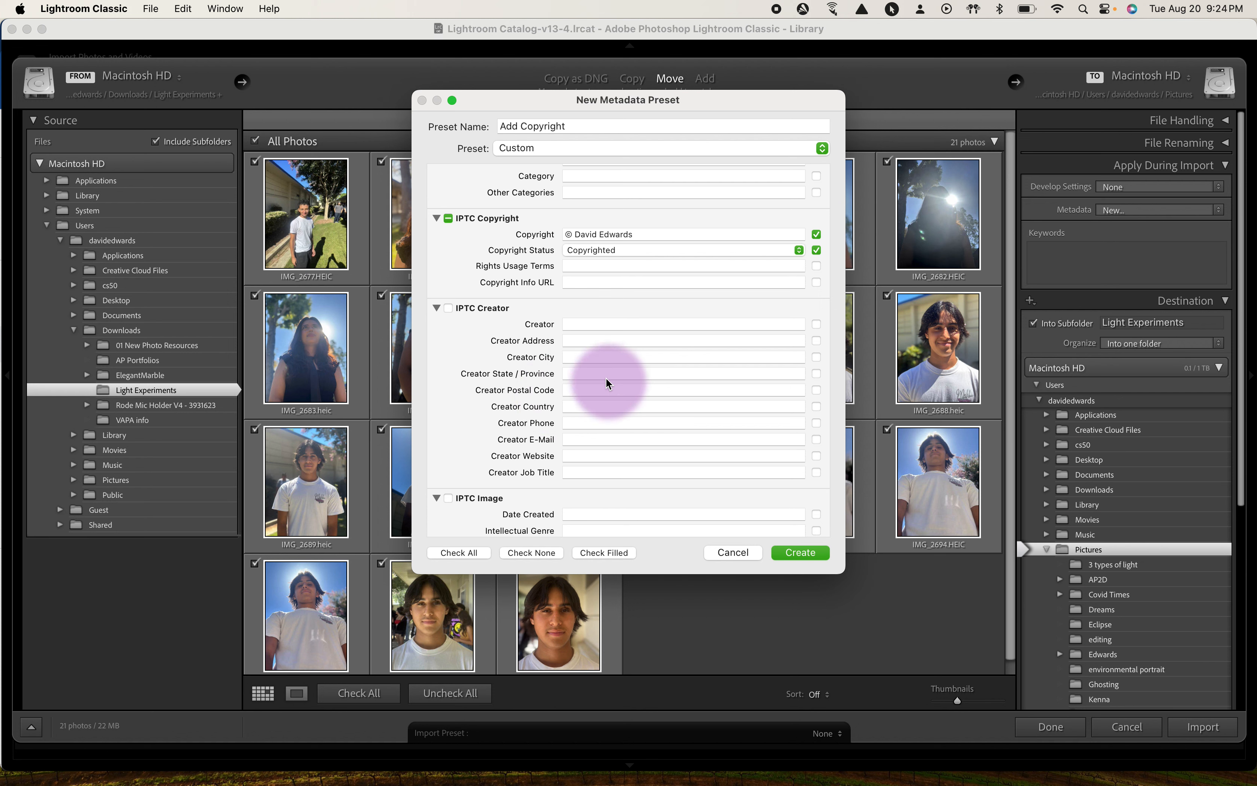
{"action": "scroll", "coordinate": [617, 369], "scroll_direction": "up", "scroll_amount": 2}
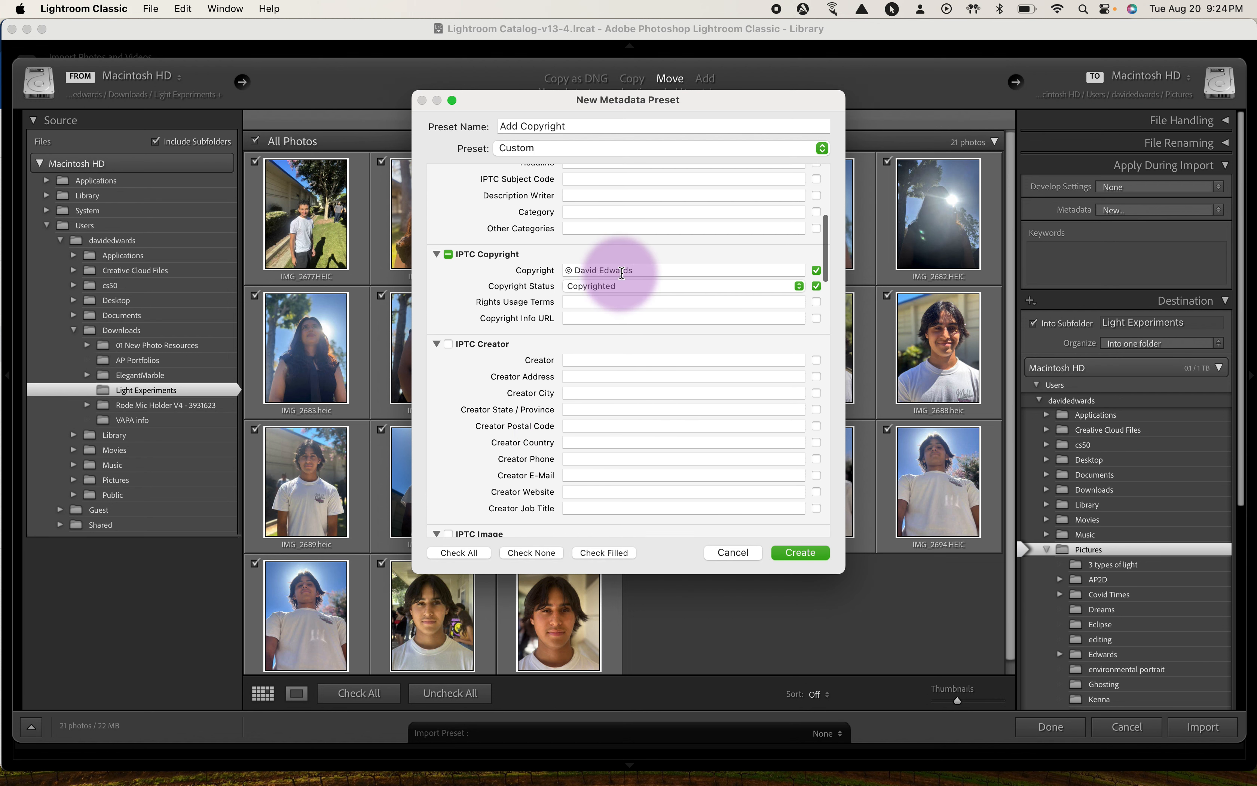
{"action": "left_click", "coordinate": [800, 552]}
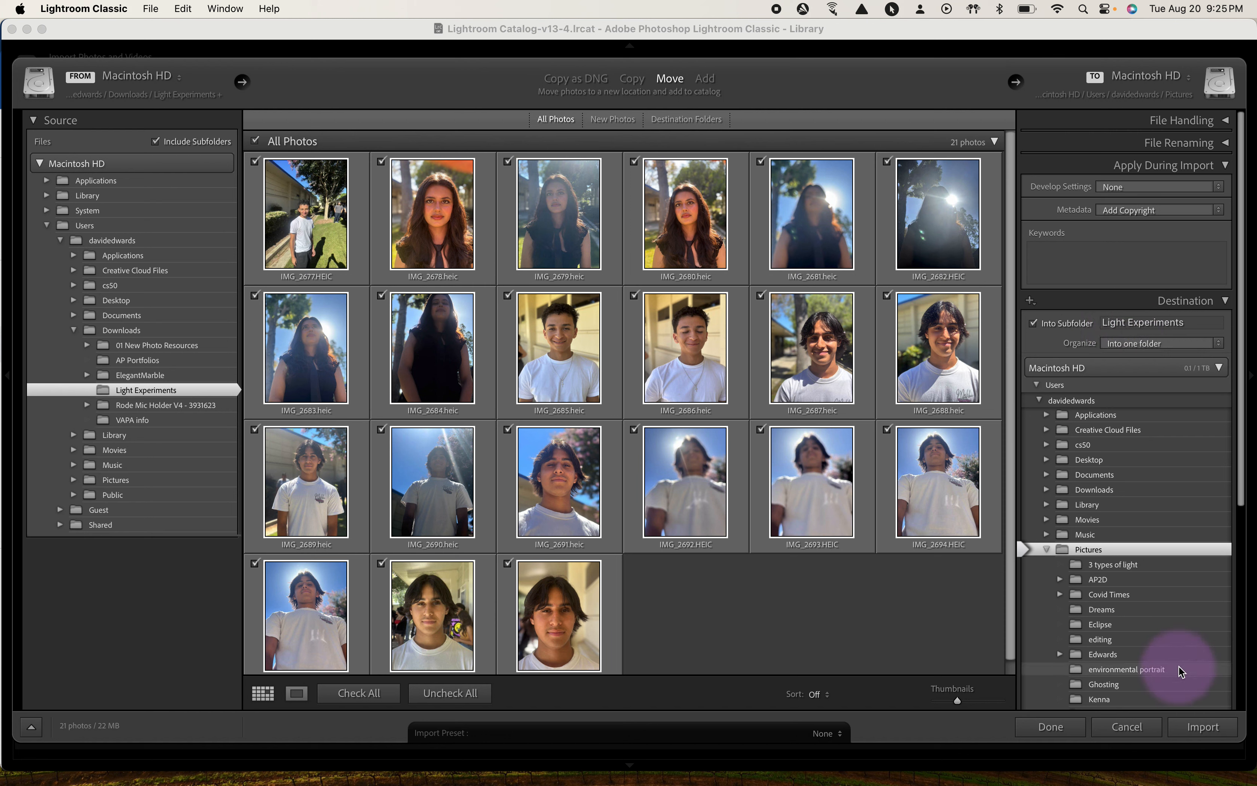
Step: Import the checked photos into the catalog and disable address lookup
{"action": "left_click", "coordinate": [1198, 730]}
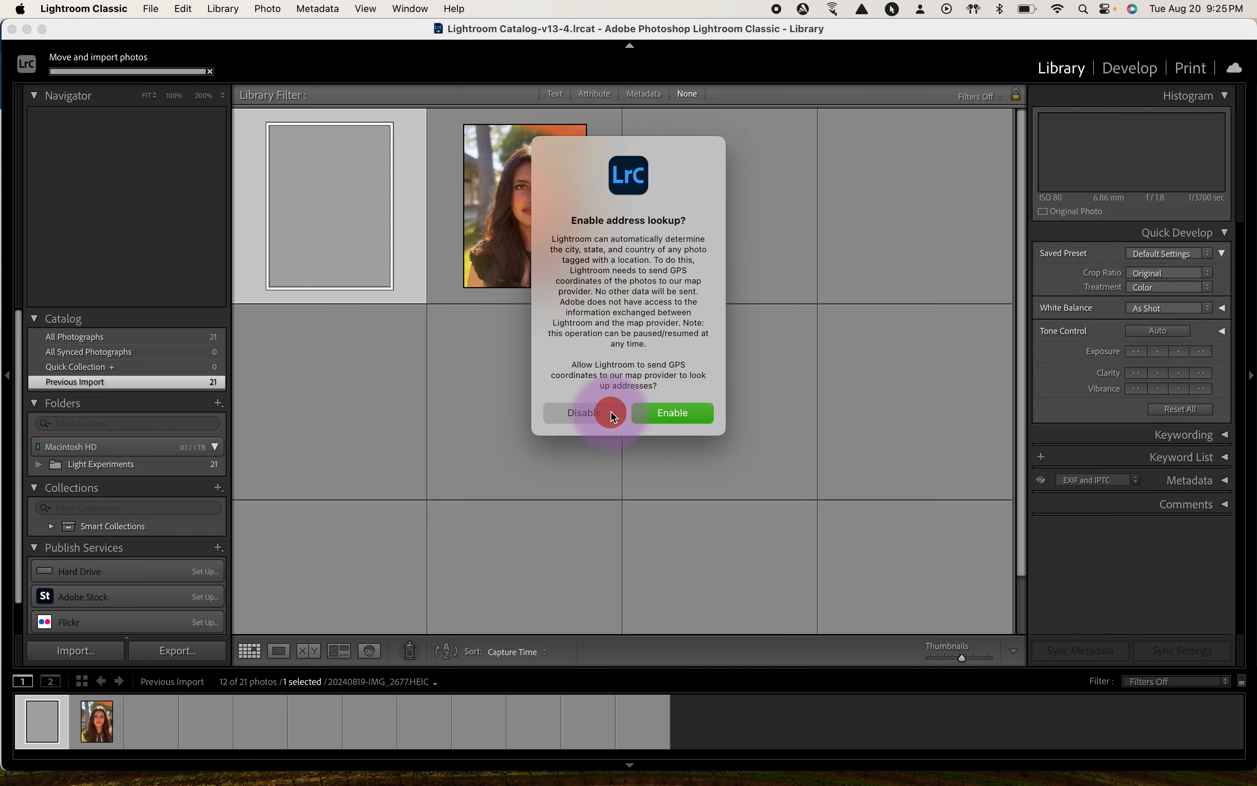
{"action": "left_click", "coordinate": [612, 411]}
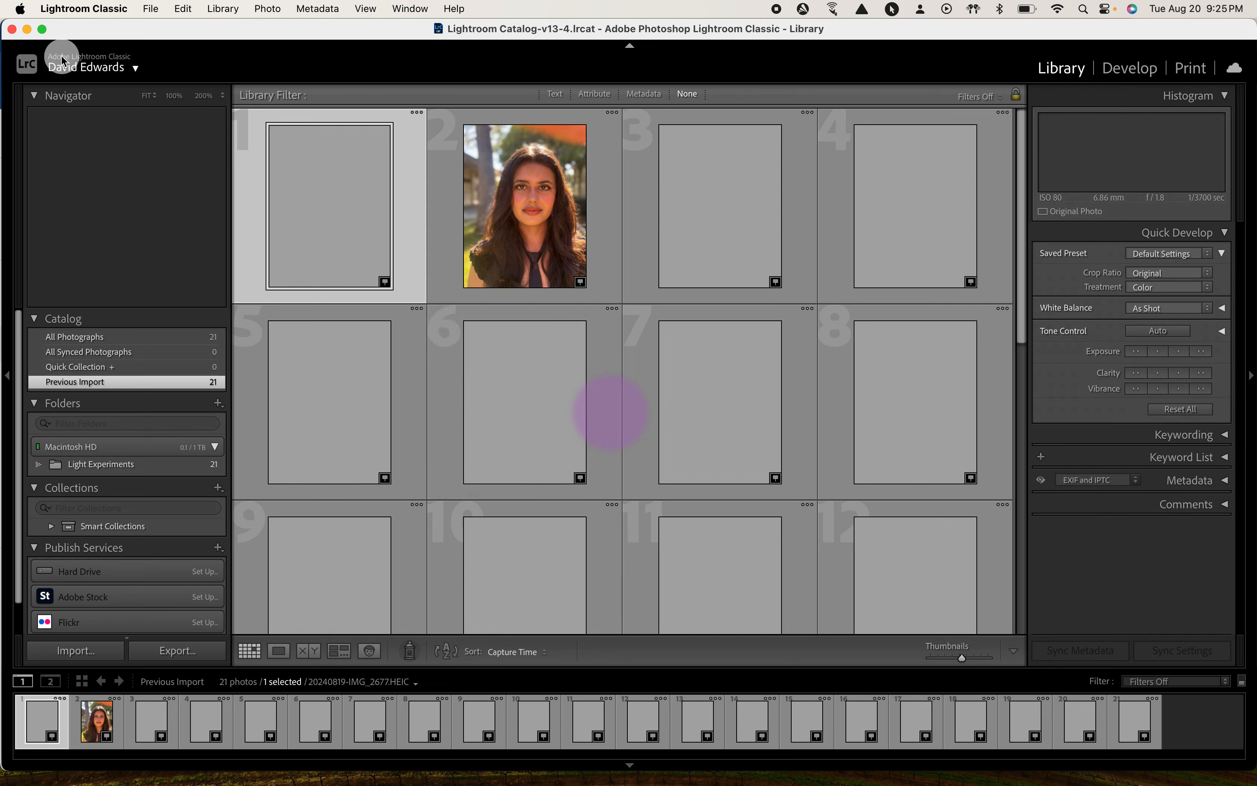
{"action": "left_click", "coordinate": [62, 59]}
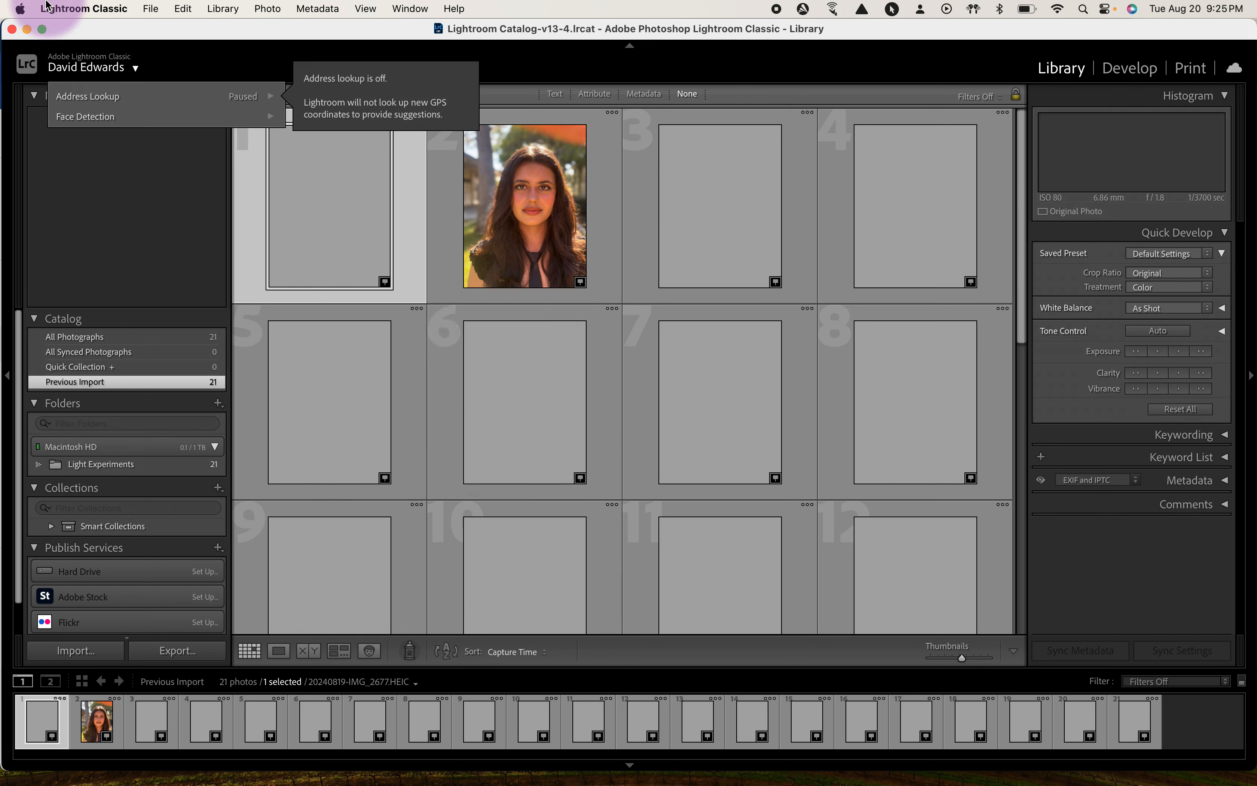
{"action": "left_click", "coordinate": [104, 185]}
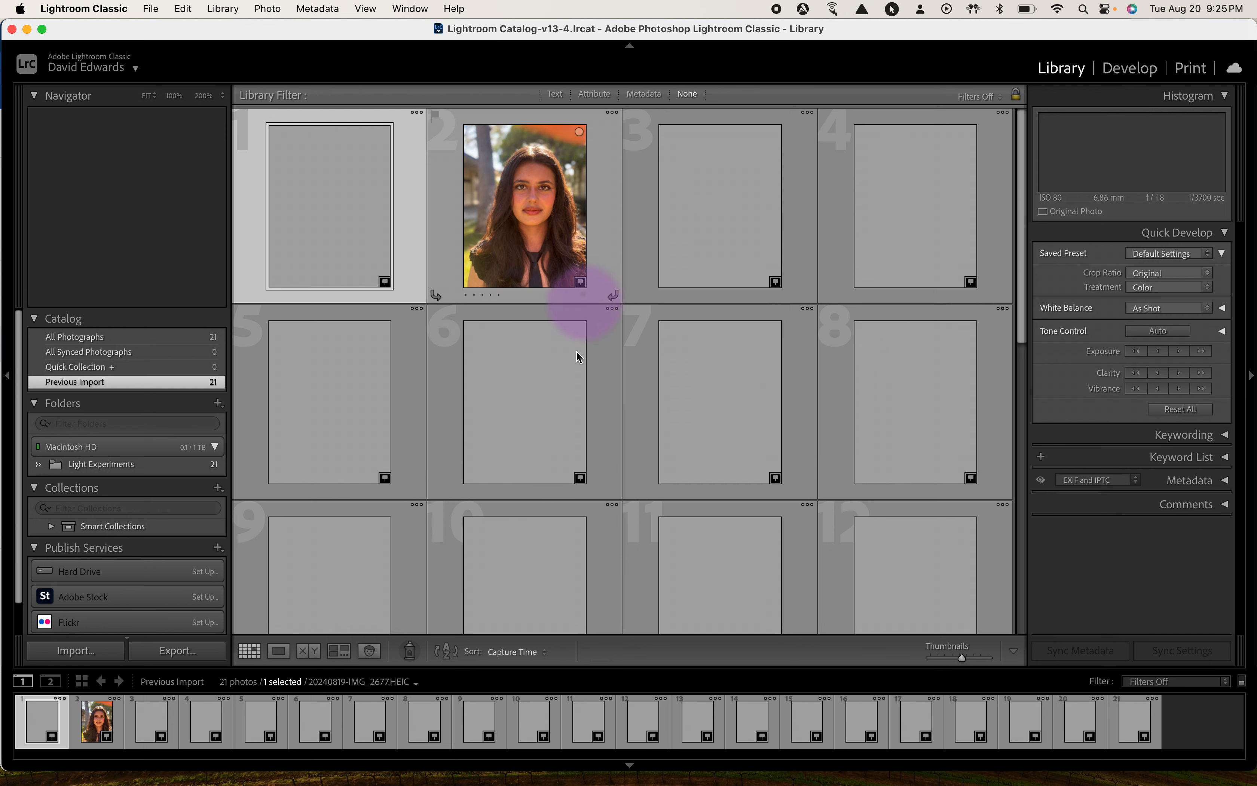